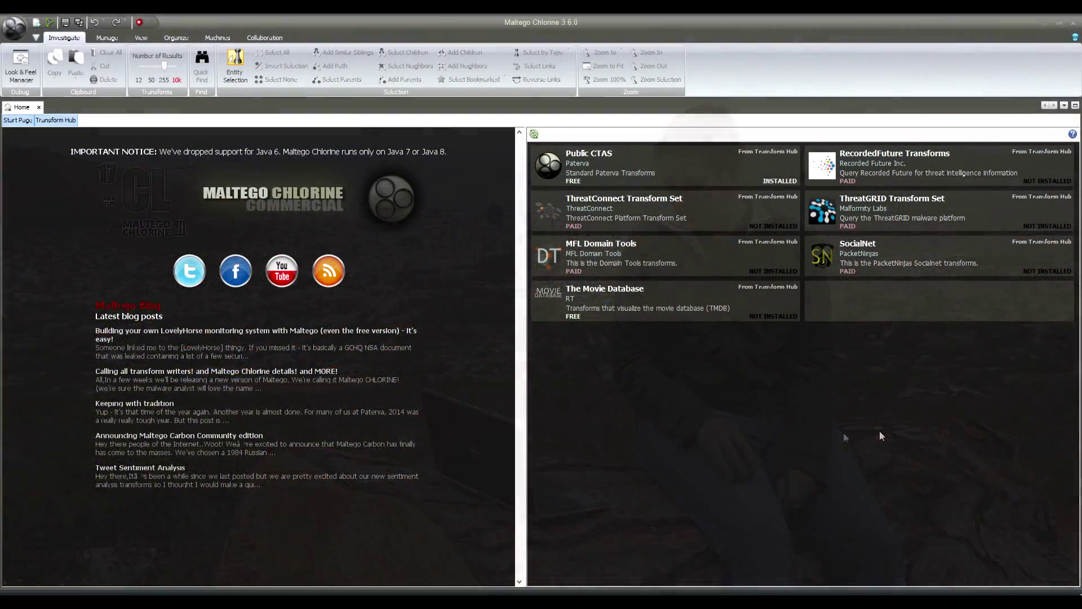
mouse_move(750, 219)
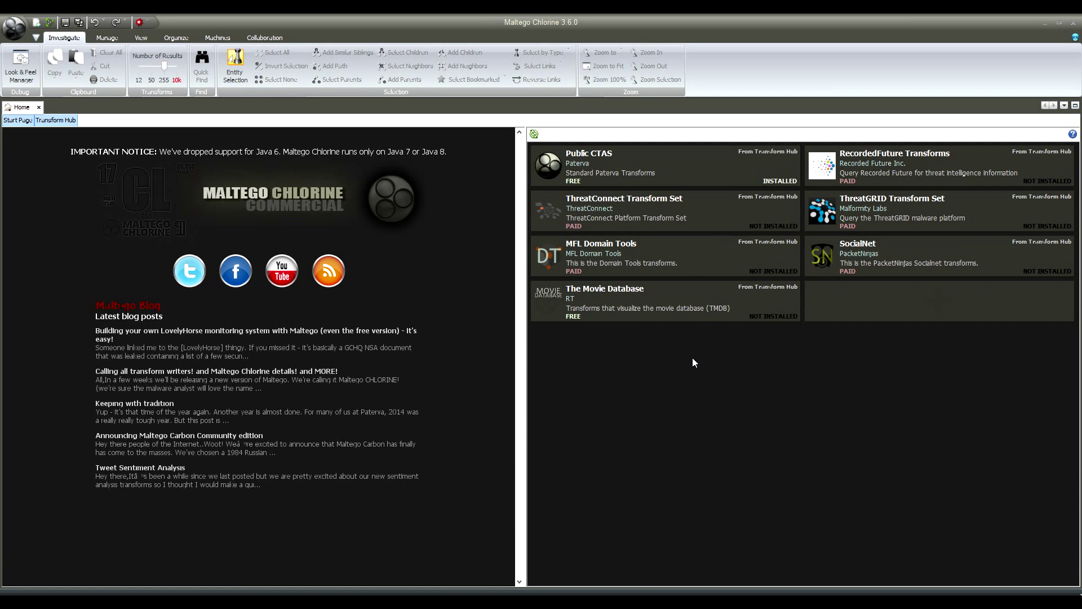
mouse_move(712, 174)
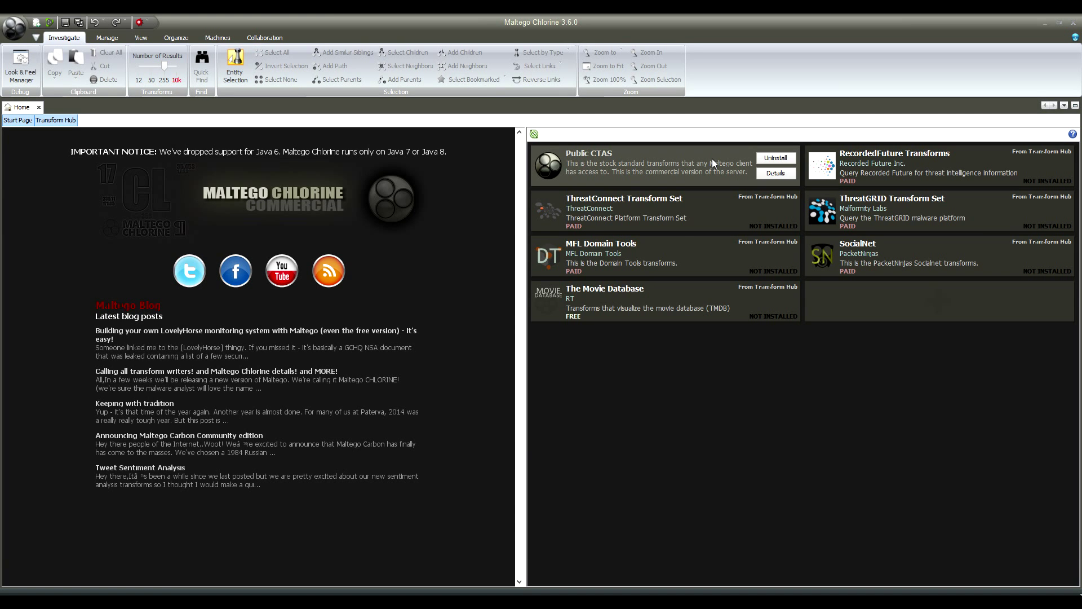
mouse_move(664, 303)
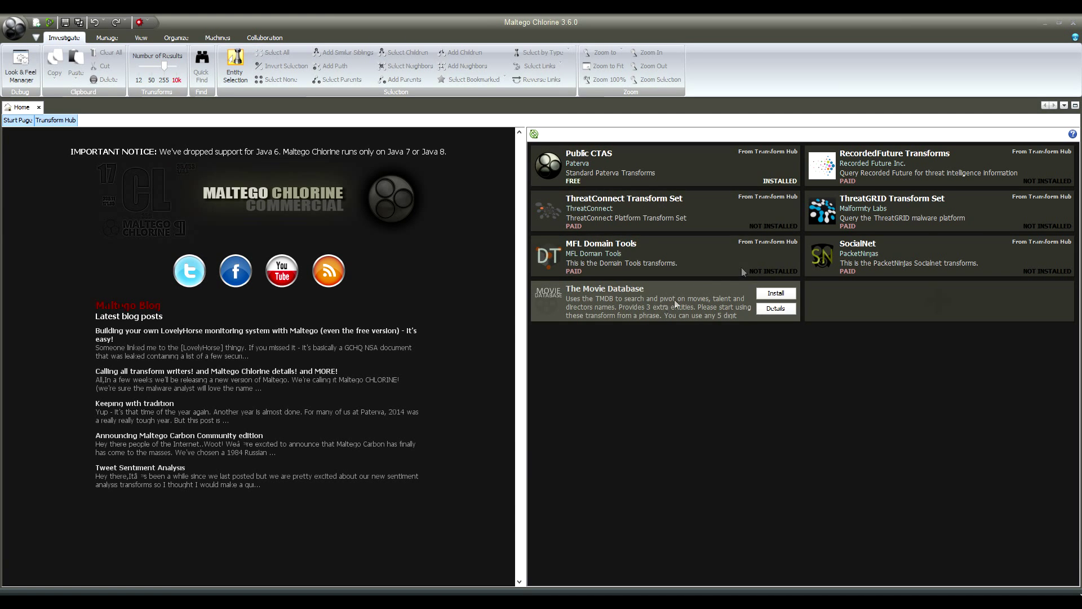
mouse_move(874, 168)
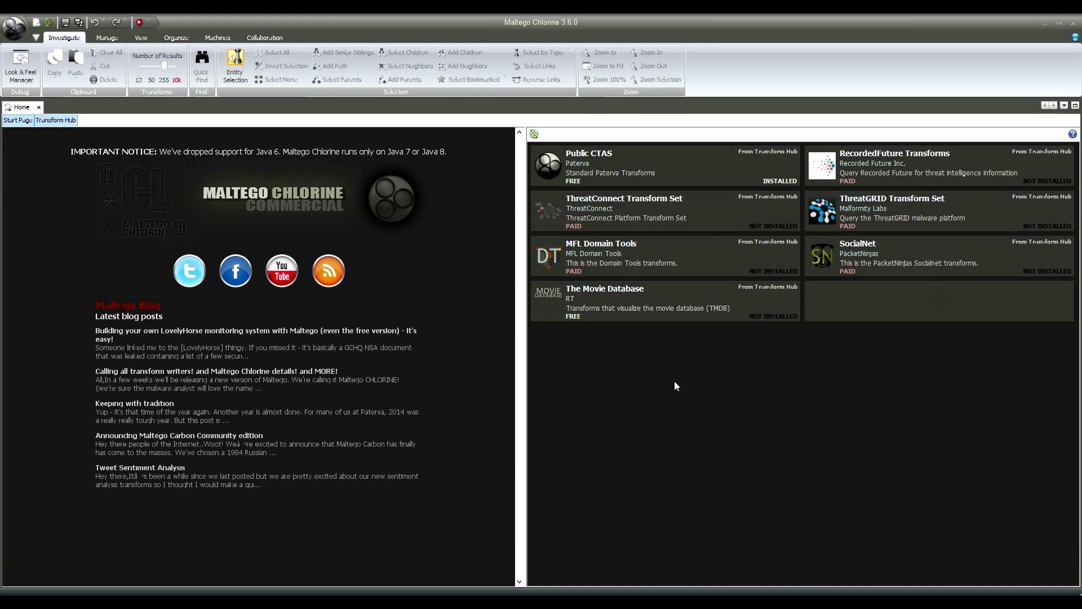
mouse_move(720, 294)
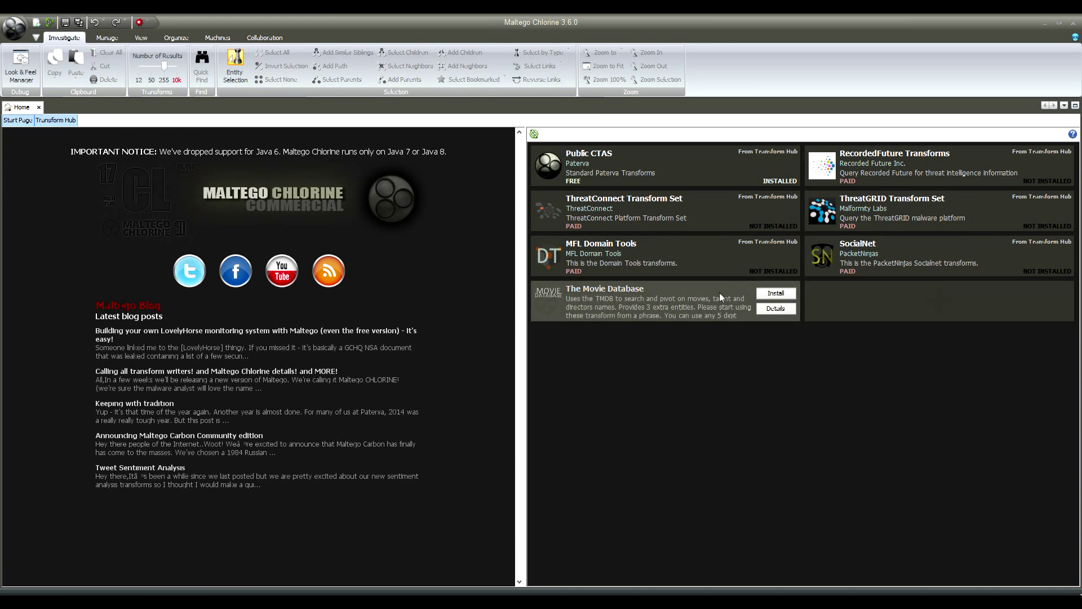
click(776, 308)
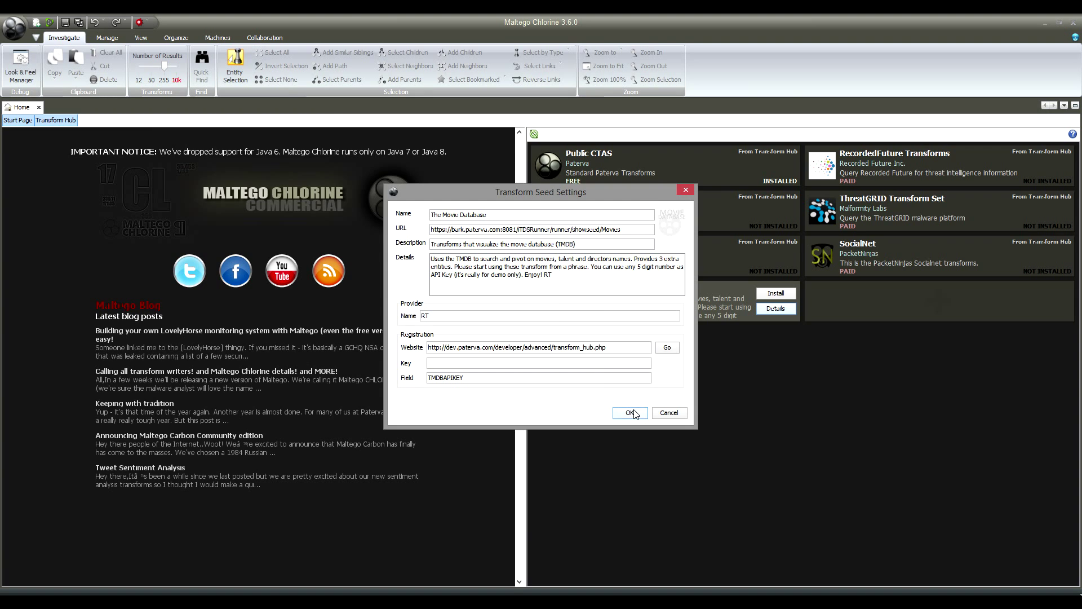
click(671, 412)
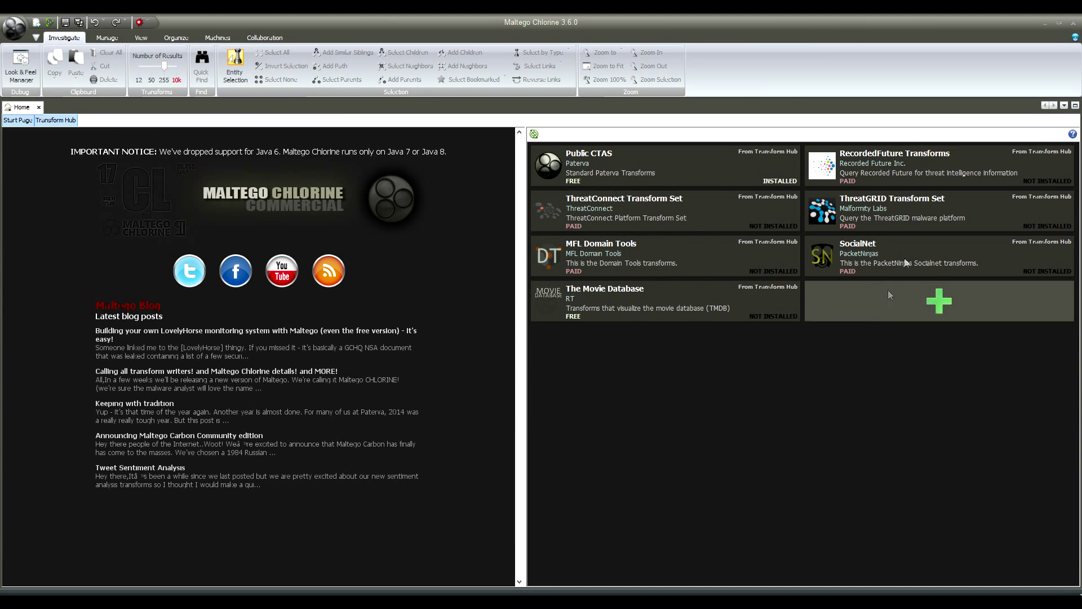
mouse_move(951, 170)
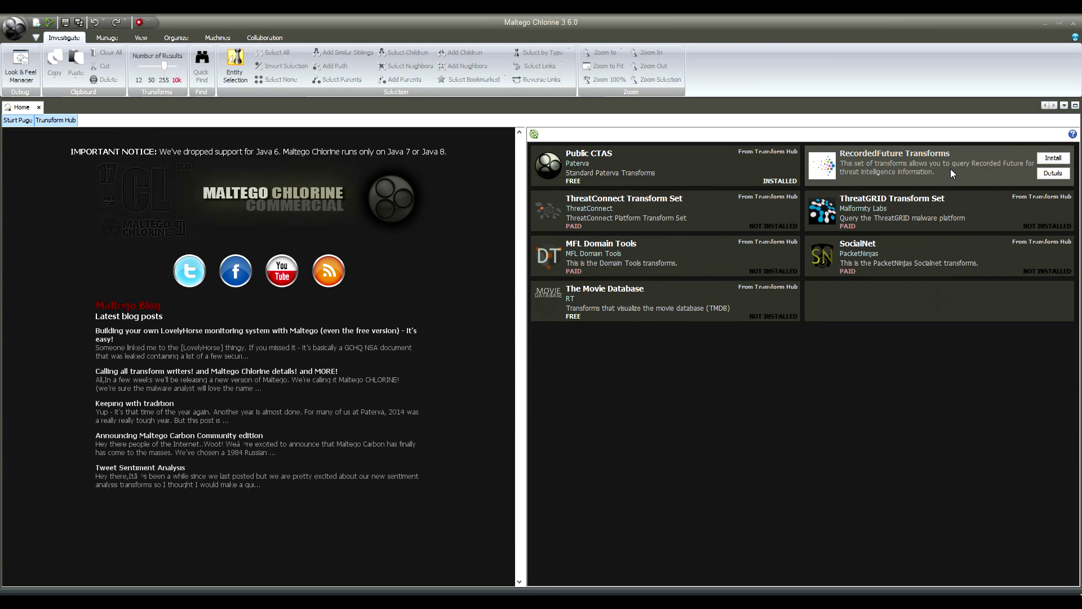
click(1046, 174)
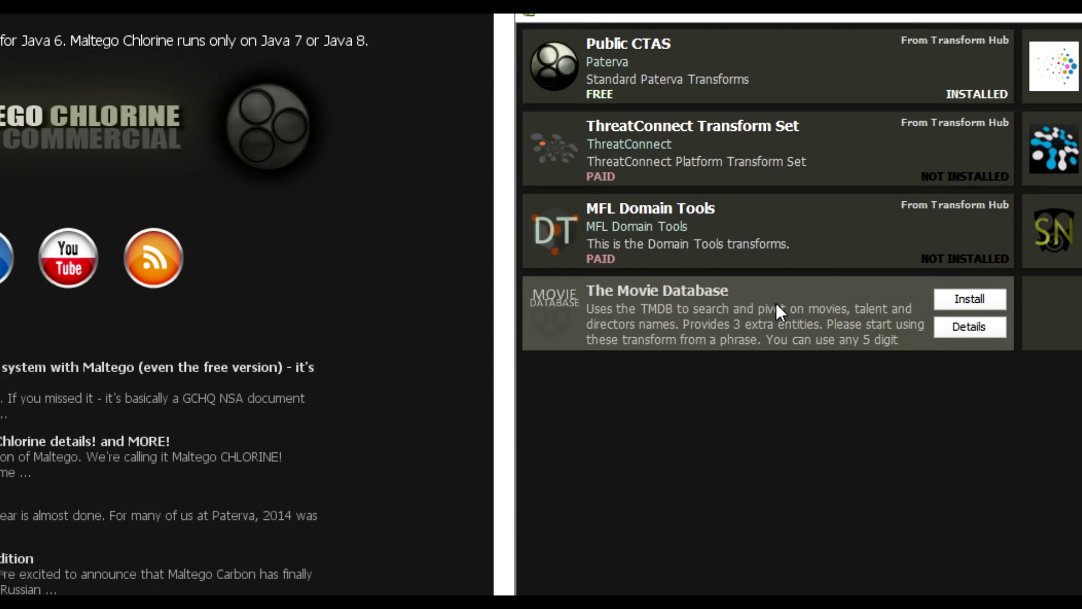
Install The Movie Database transform set from its tile, confirming and completing the wizard
click(972, 296)
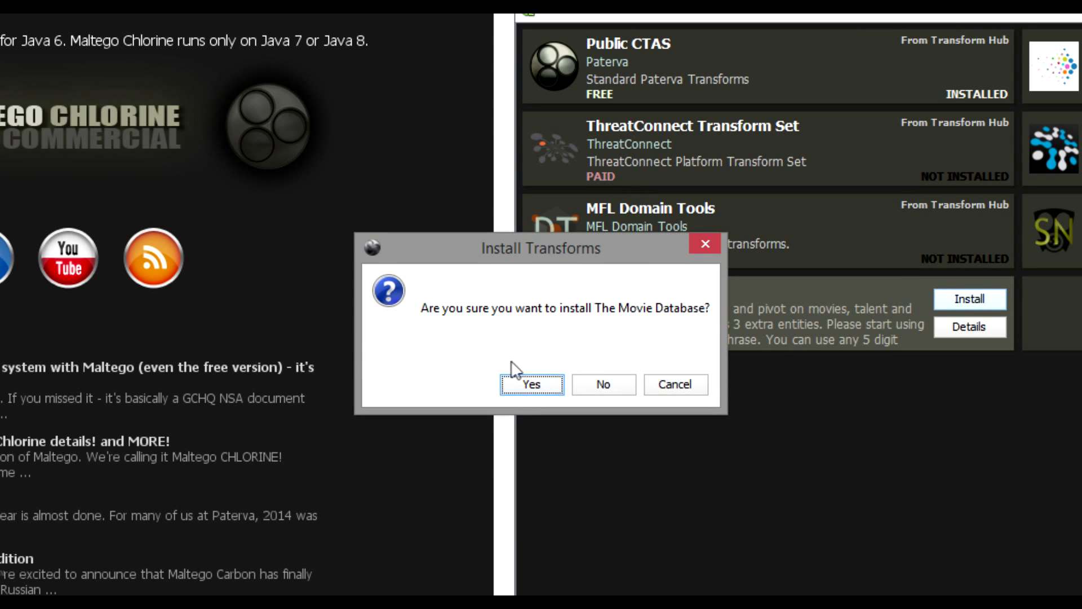
click(520, 378)
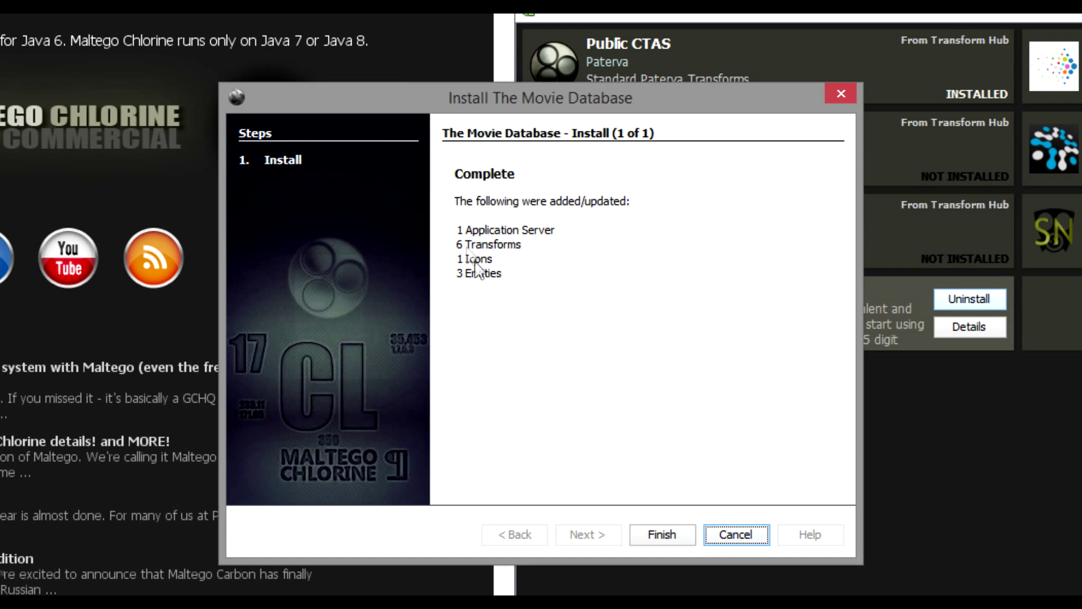
click(667, 530)
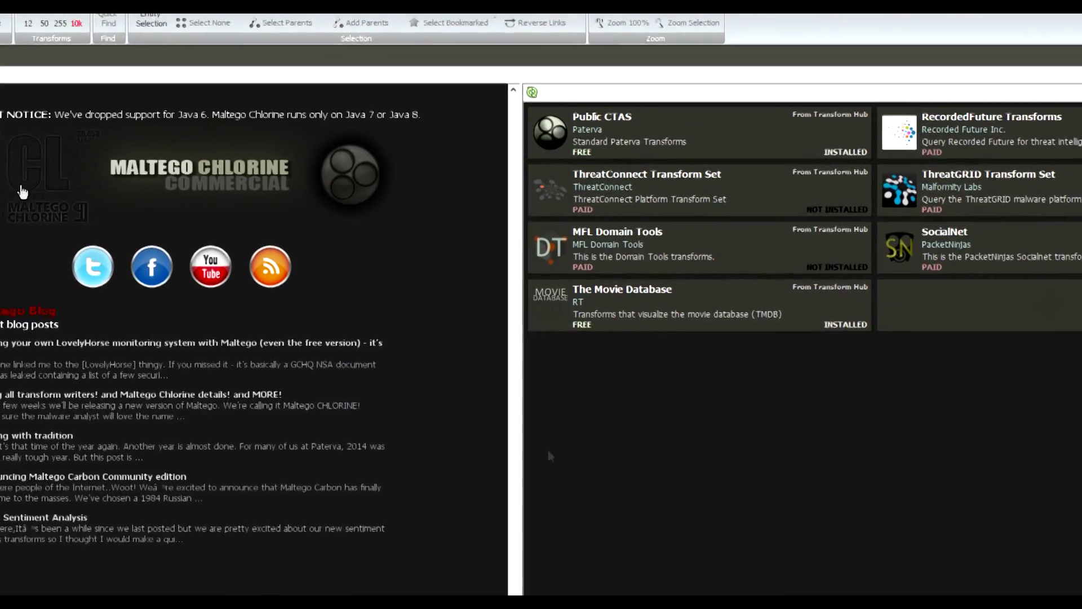
Start a new graph and place a Phrase entity labelled 'bottle rocket' on it
key(ctrl+t)
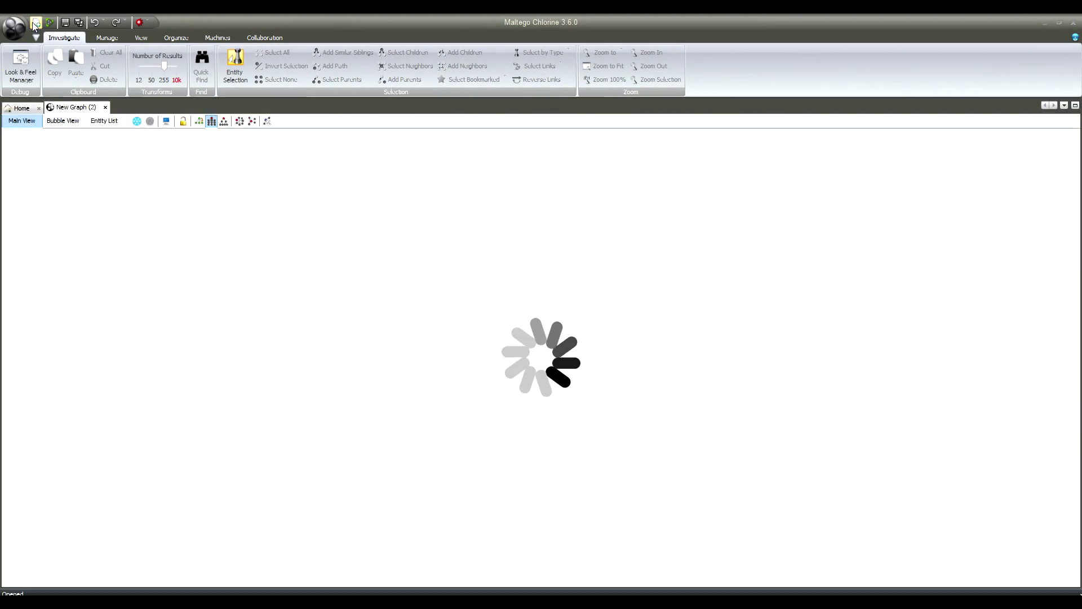
drag(158, 196, 148, 293)
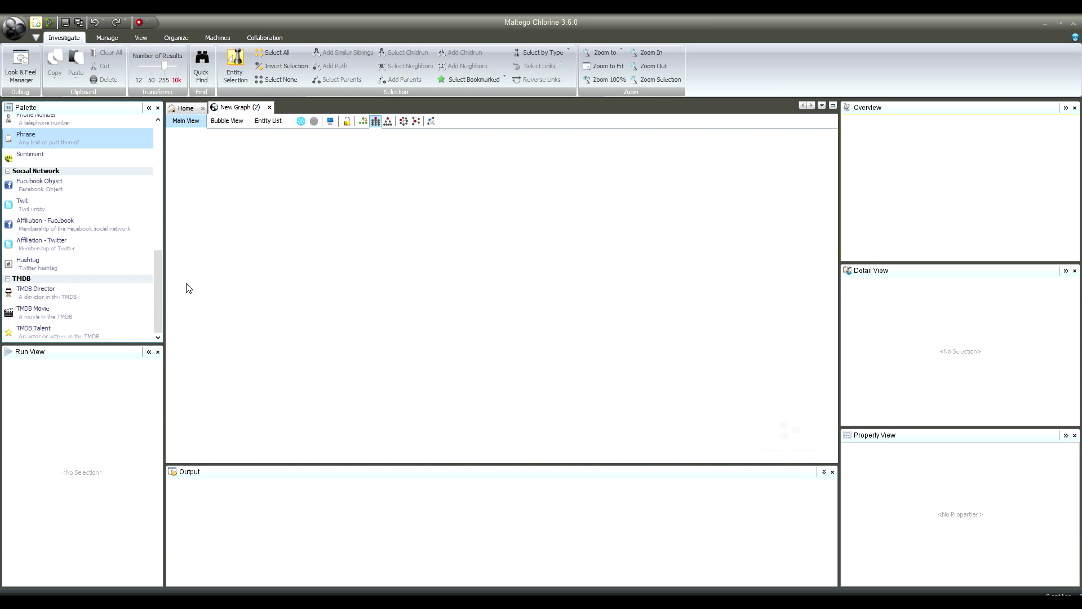
drag(157, 295, 161, 249)
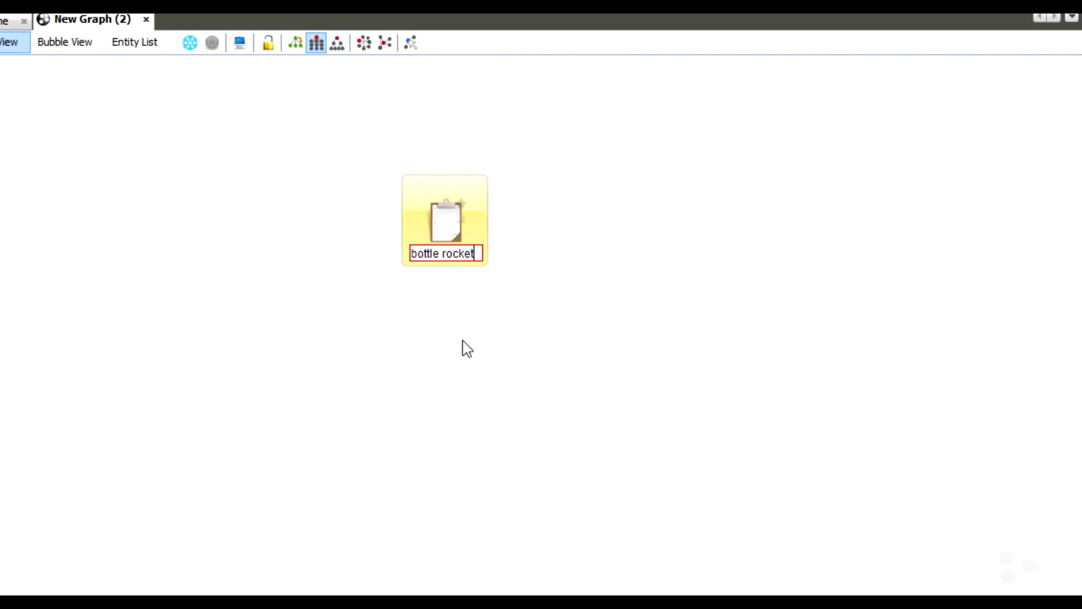
key(Return)
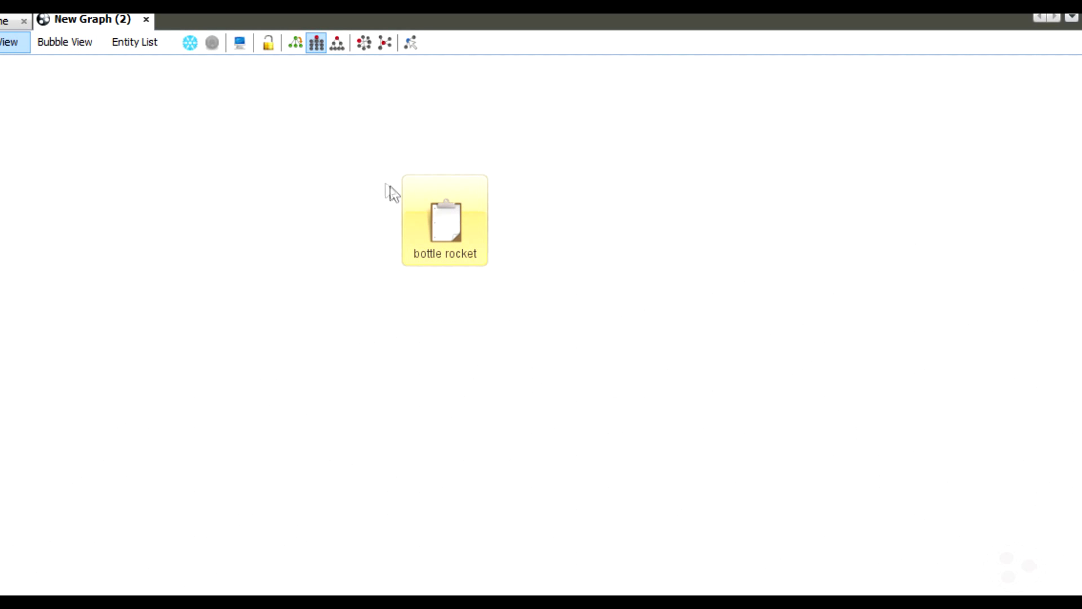
Run Search for Movie on the 'bottle rocket' phrase, which fails asking for an API key
right_click(430, 236)
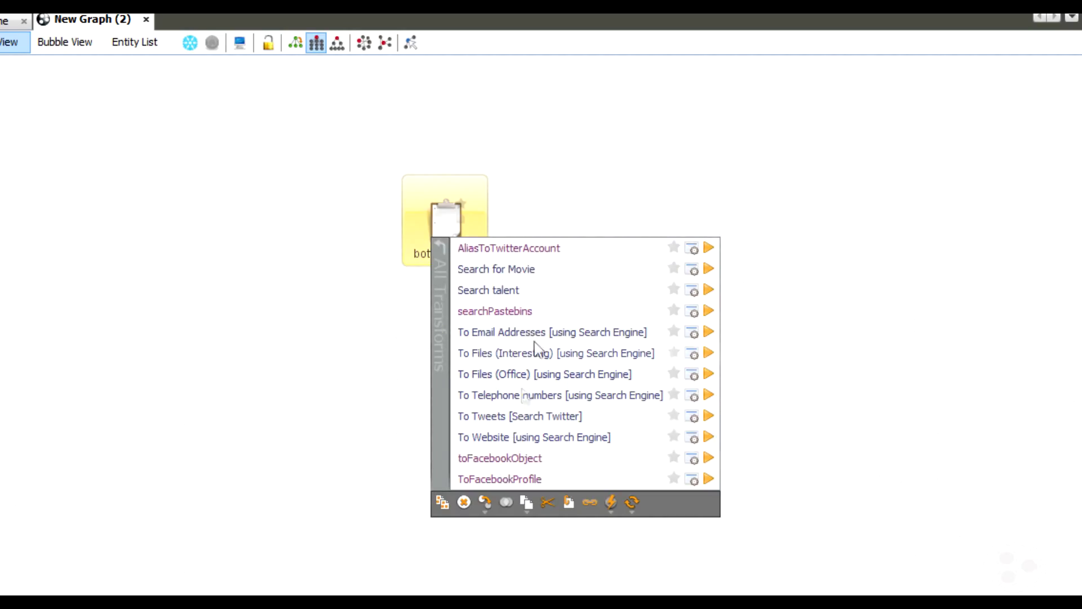
click(554, 268)
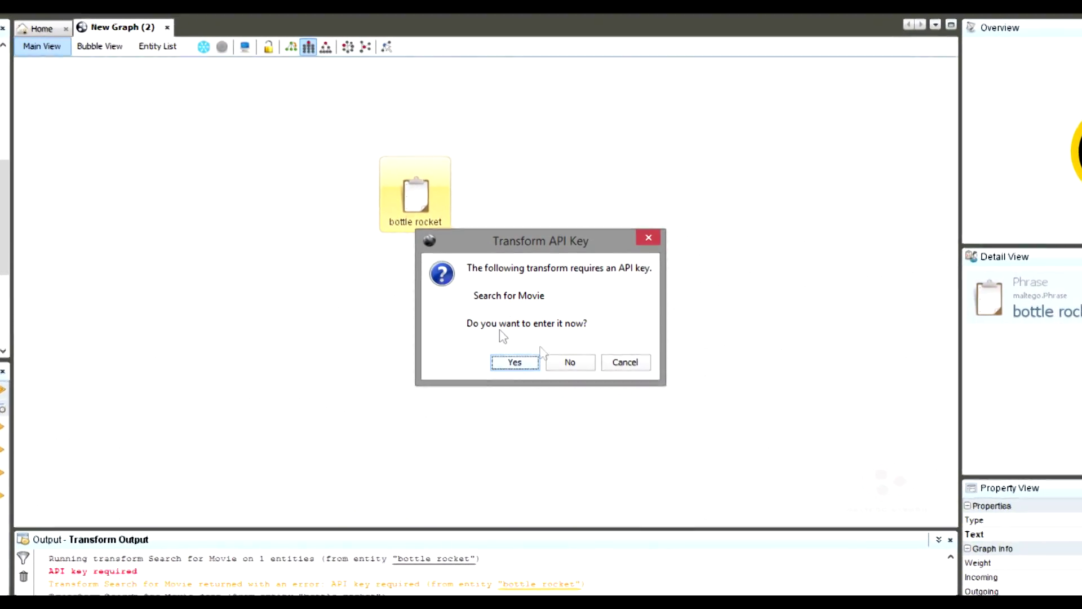
Enter the transform API key and rerun Search for Movie, yielding two Bottle Rocket movies
click(519, 363)
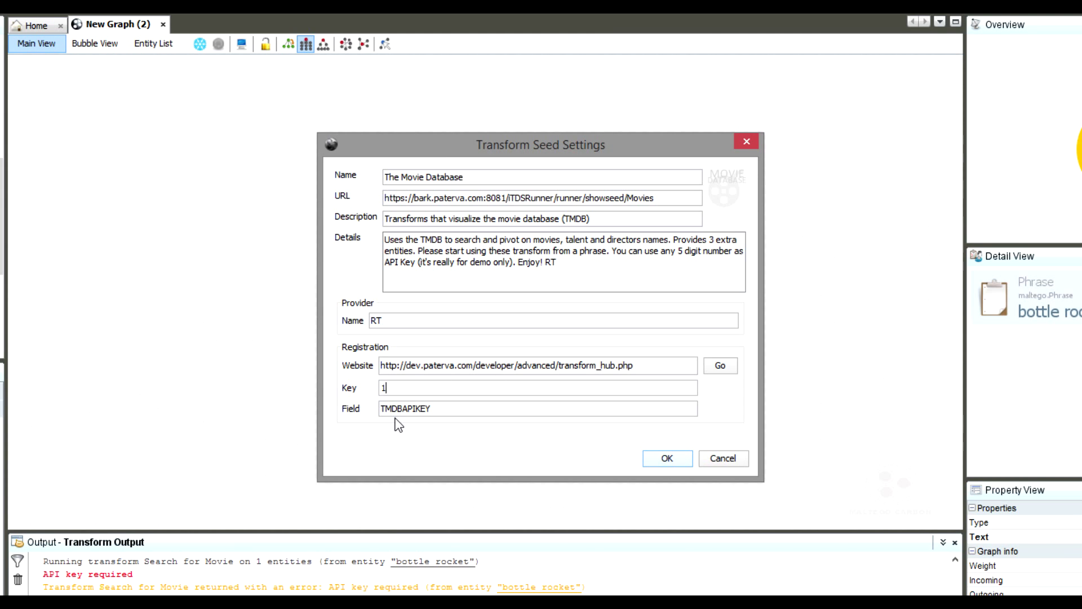
click(652, 461)
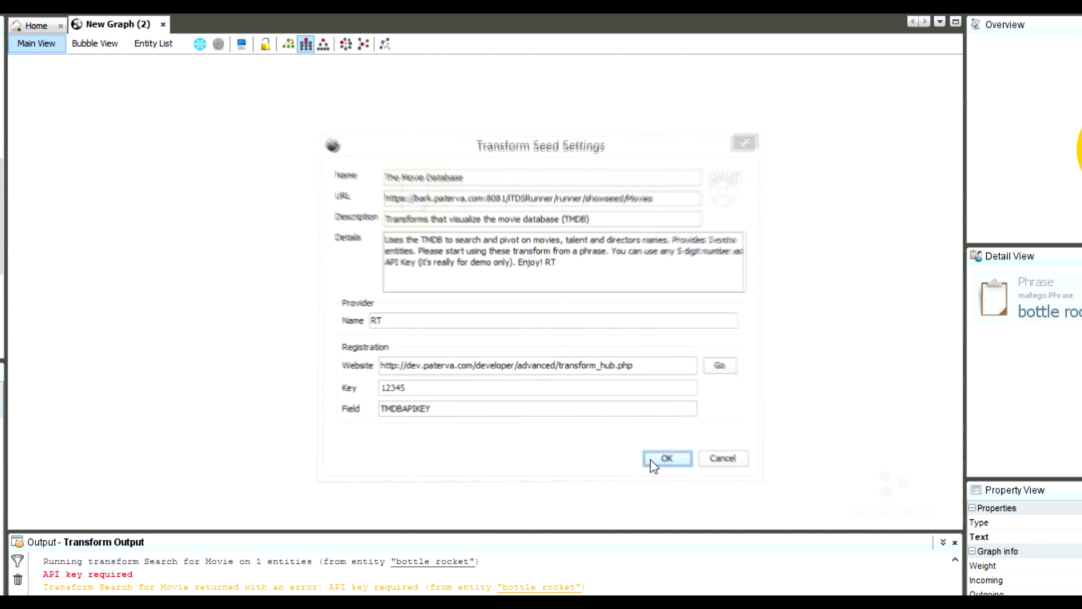
right_click(437, 202)
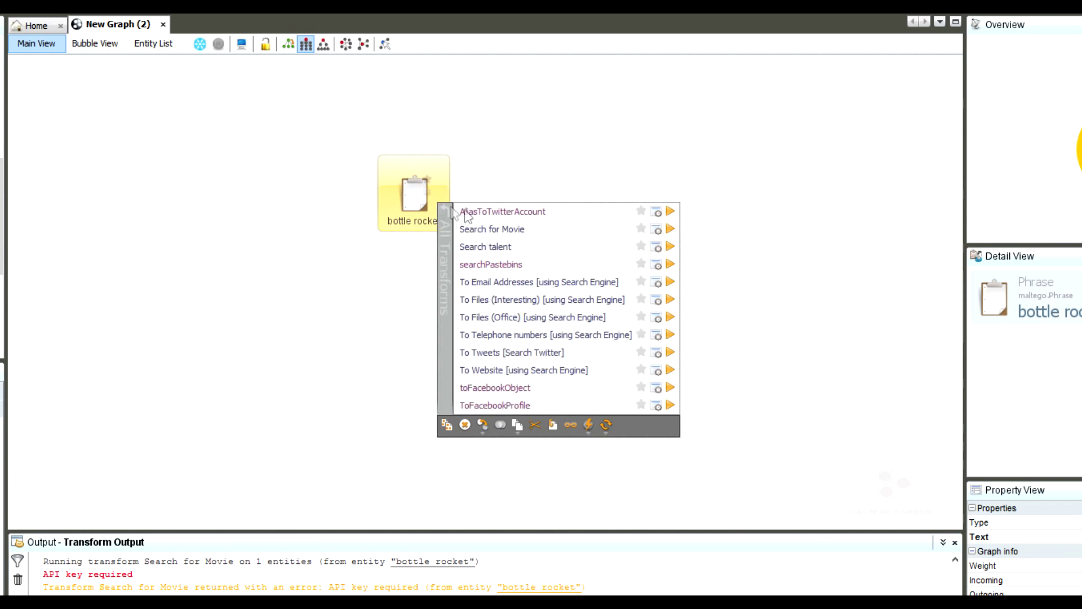
click(525, 232)
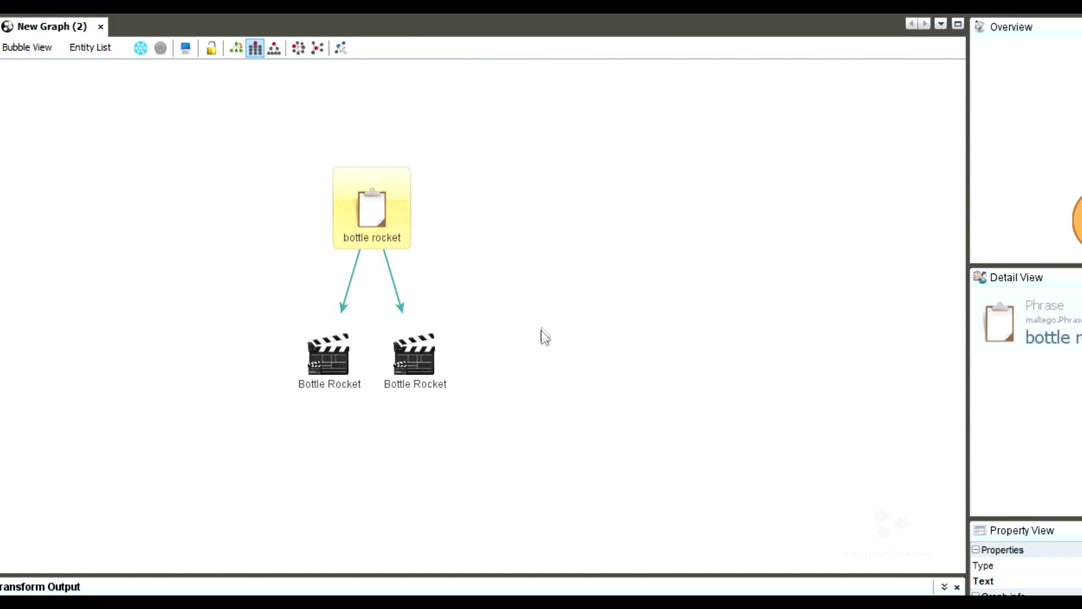
Run Movie to Director on the second Bottle Rocket to find Wes Anderson
drag(543, 303, 212, 426)
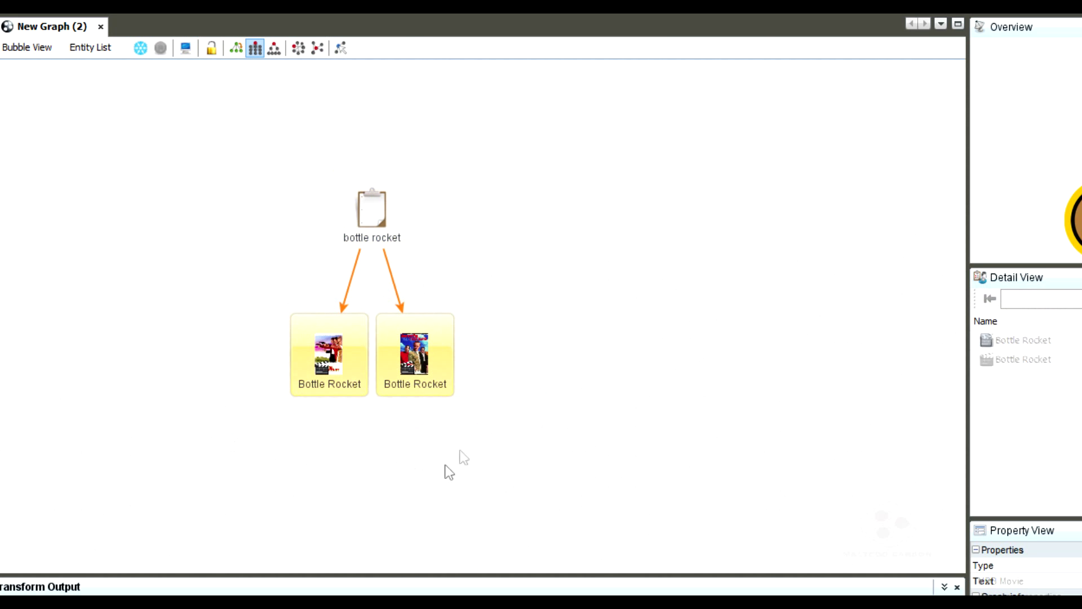
scroll(409, 365, up, 3)
scroll(409, 365, up, 2)
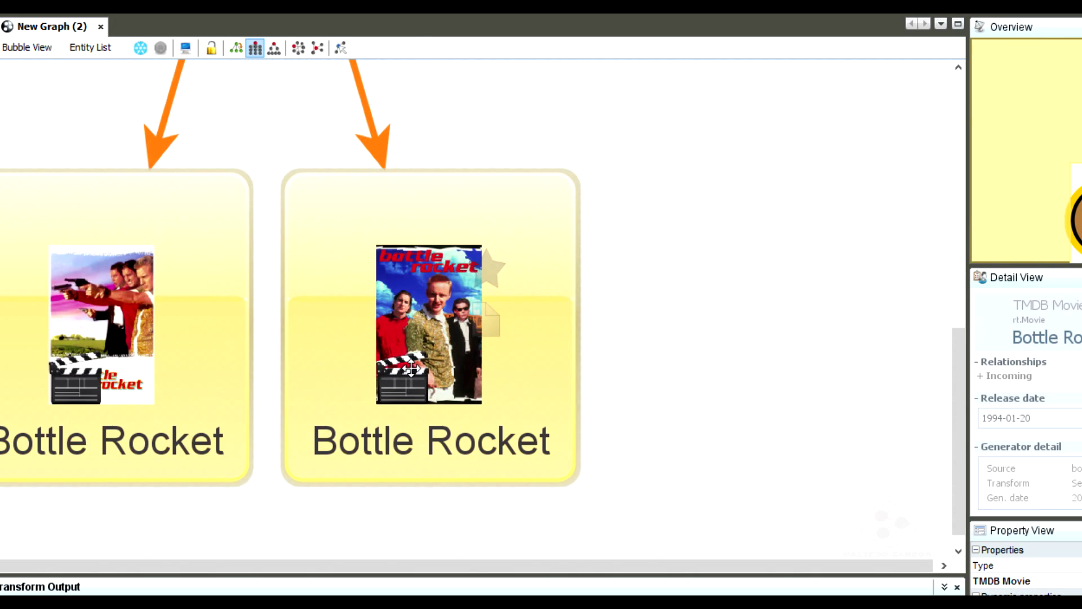
click(449, 317)
scroll(449, 317, down, 1)
scroll(449, 317, down, 2)
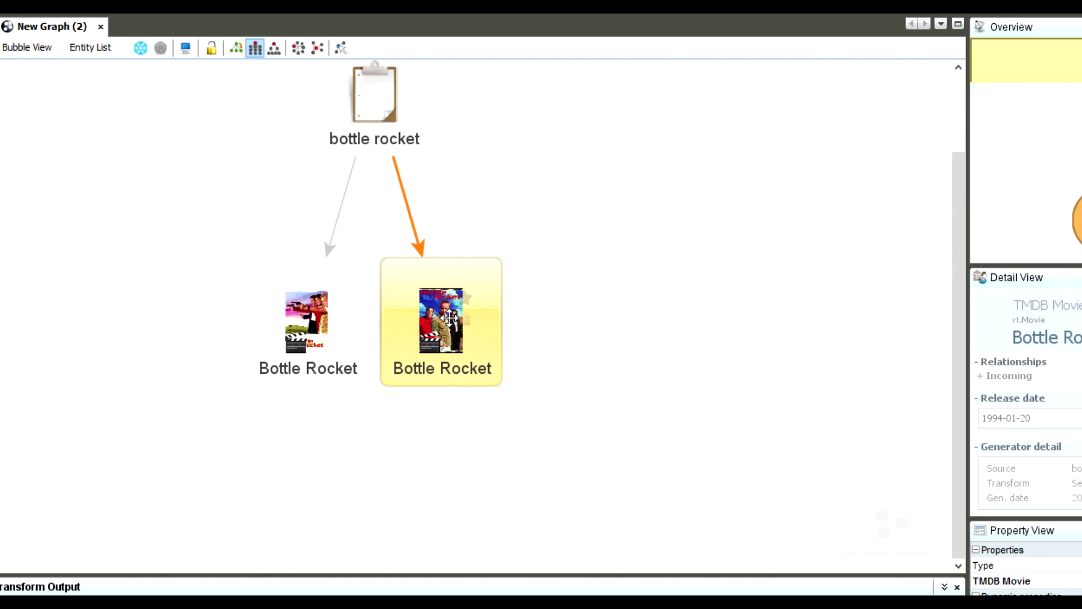
right_click(449, 317)
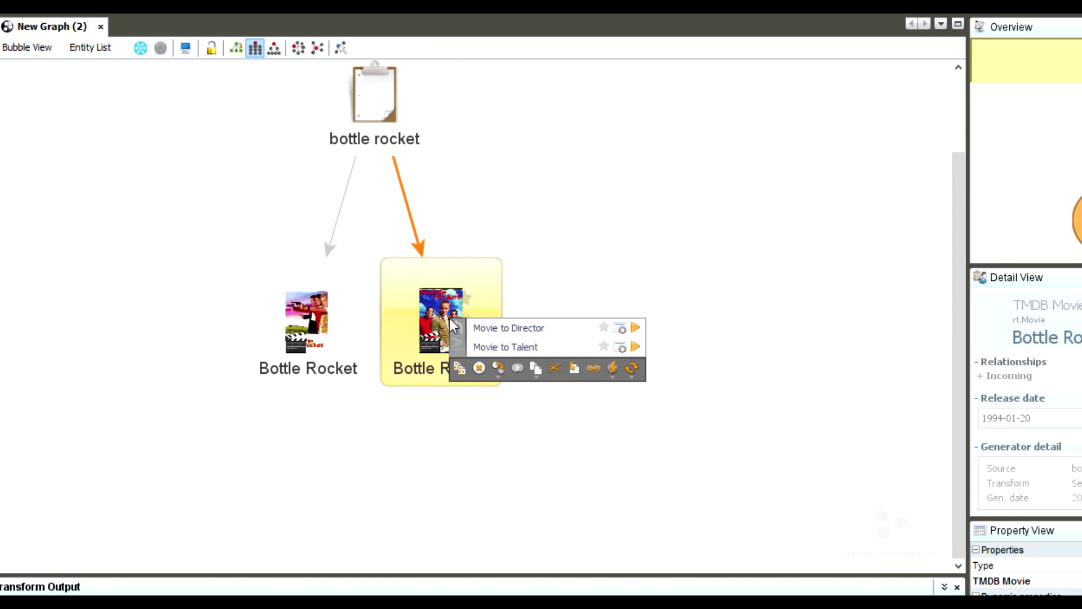
click(519, 328)
Select Wes Anderson, then all twelve of his films for the next transform
scroll(543, 353, down, 2)
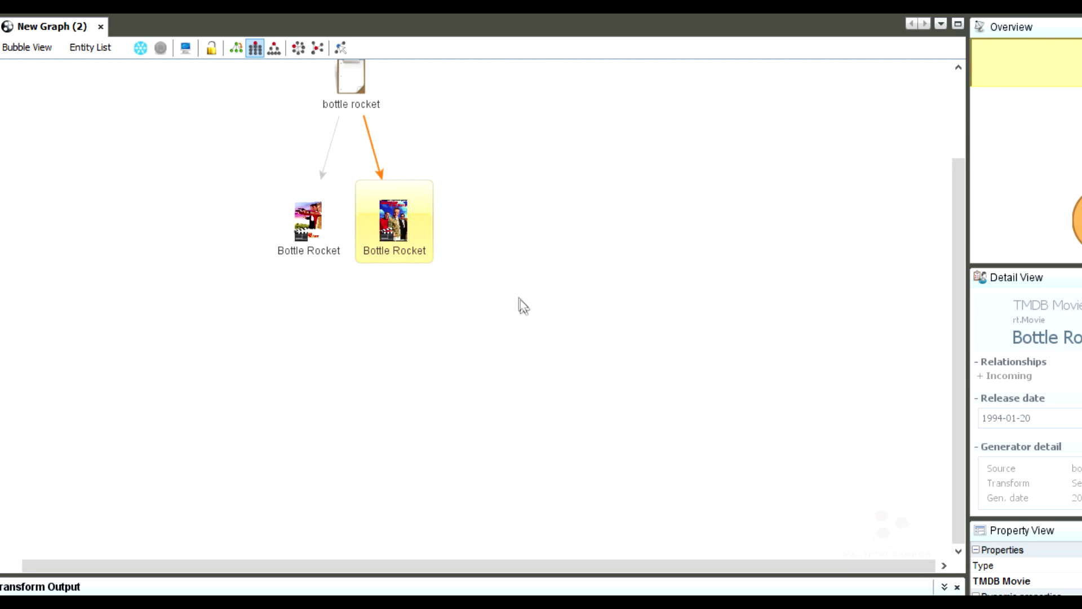
scroll(418, 383, up, 2)
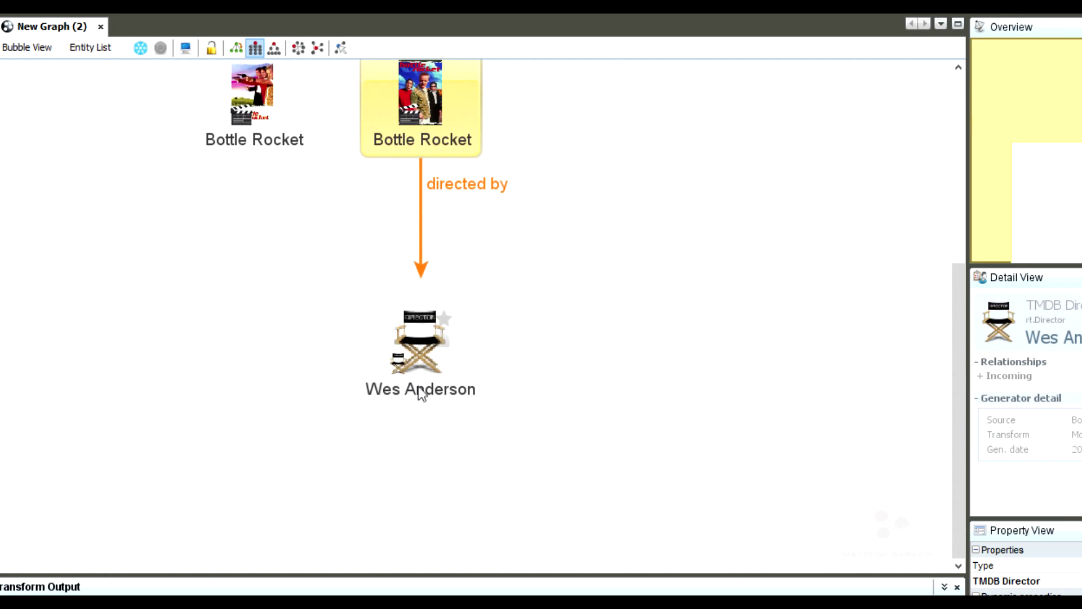
scroll(420, 393, up, 1)
click(420, 383)
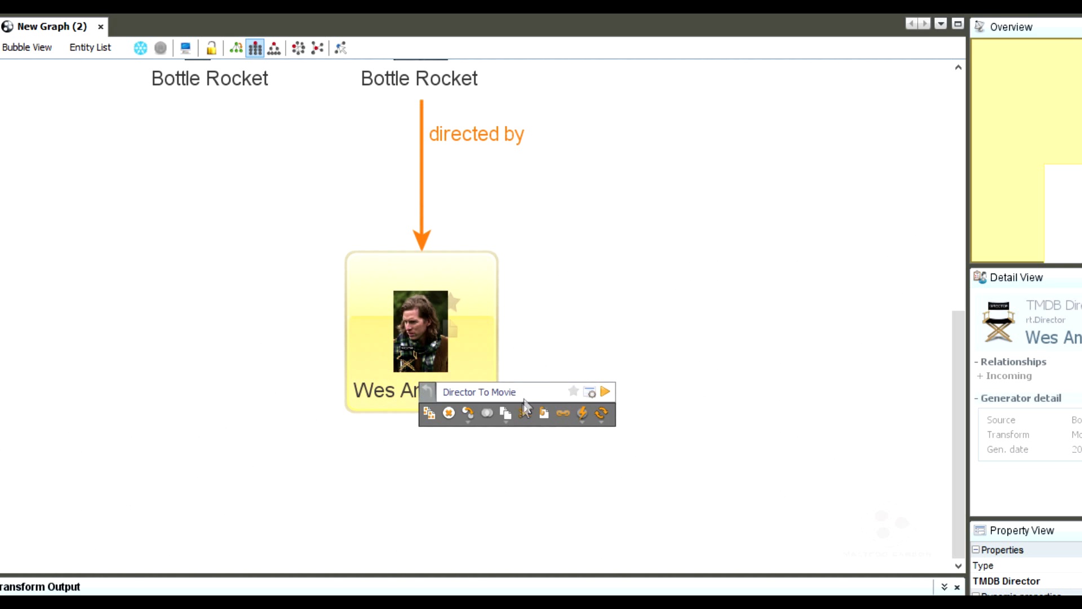
scroll(532, 380, down, 5)
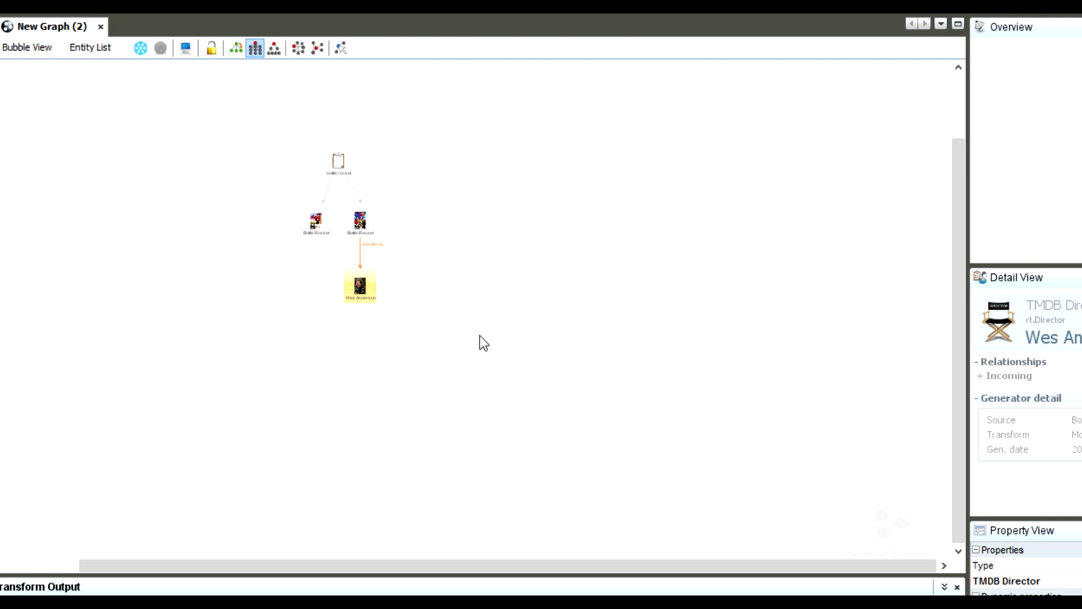
drag(291, 306, 535, 457)
right_click(499, 367)
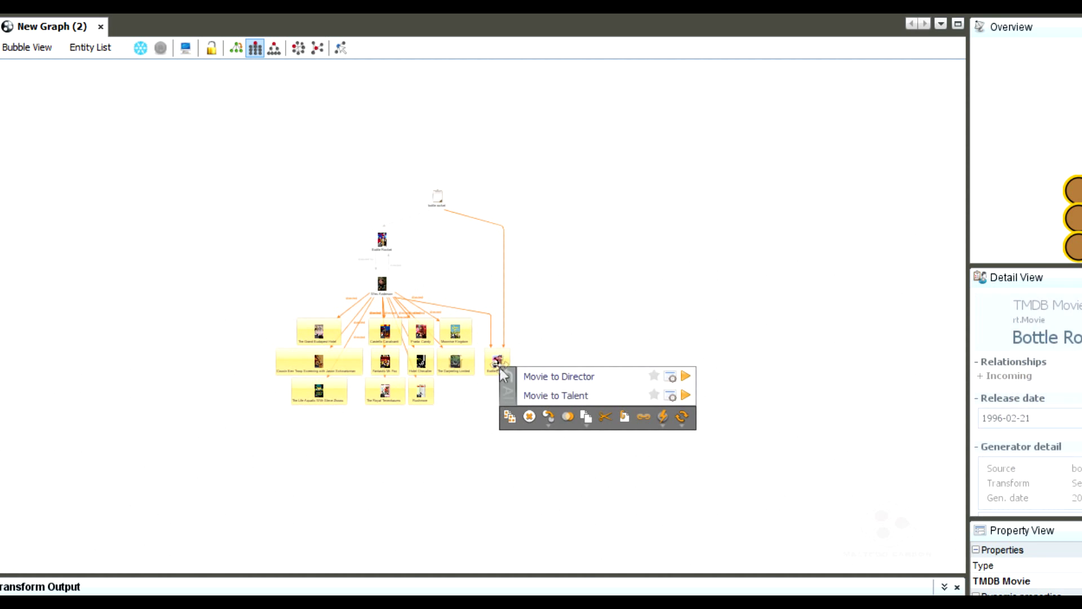
Run Movie to Talent on the selected films, then inspect Owen Wilson and Bill Murray
click(568, 395)
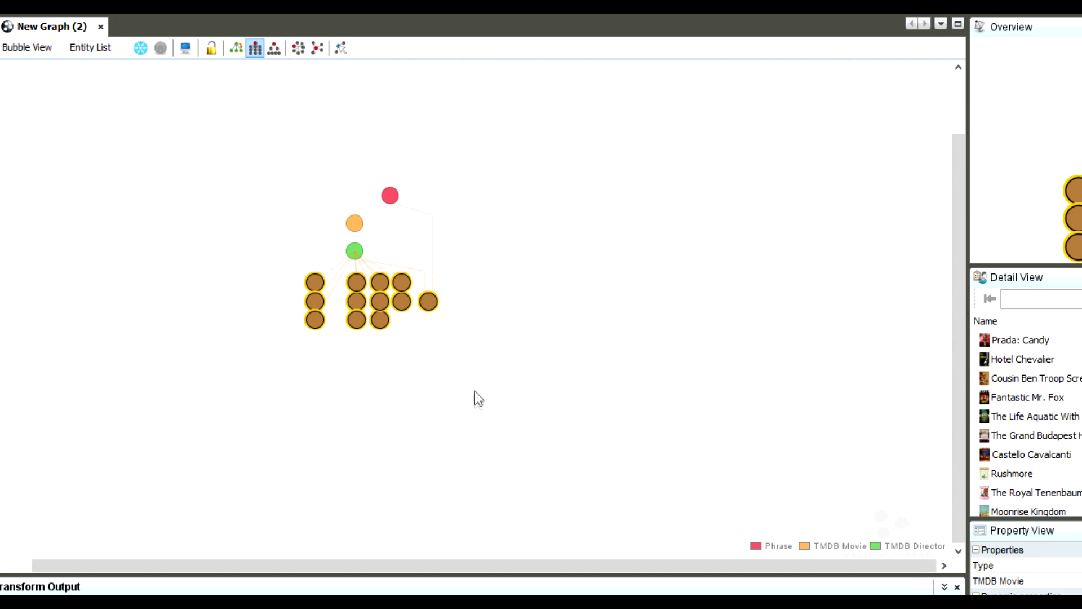
click(489, 417)
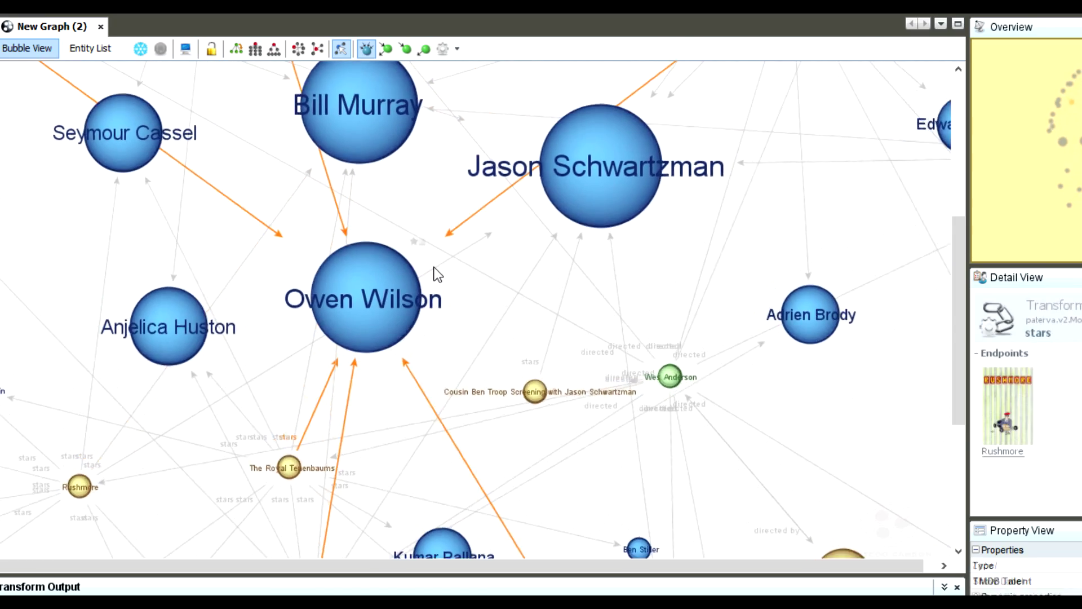
click(391, 290)
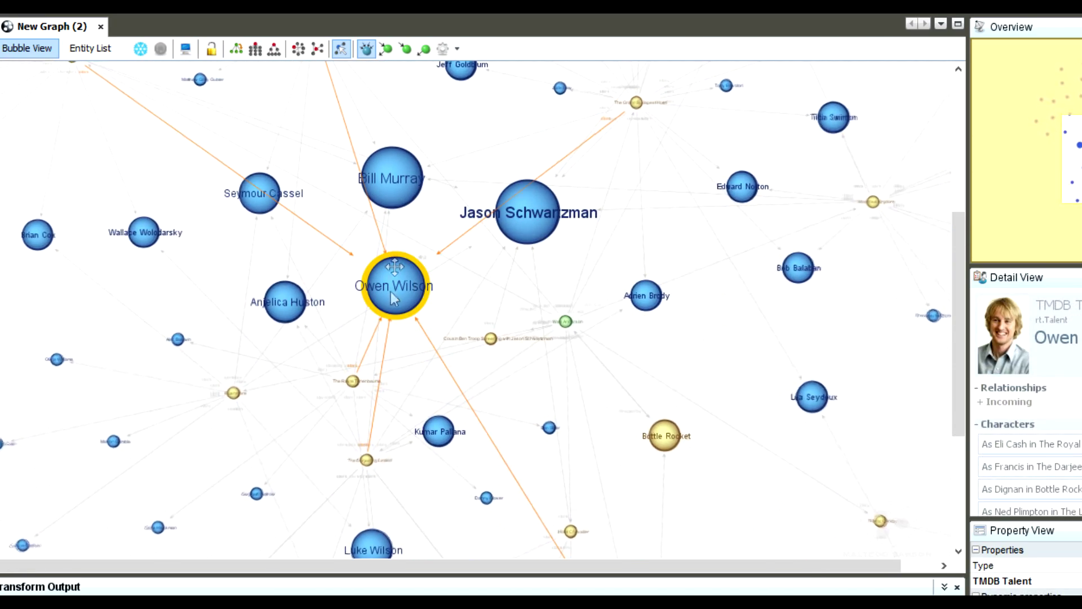
click(392, 170)
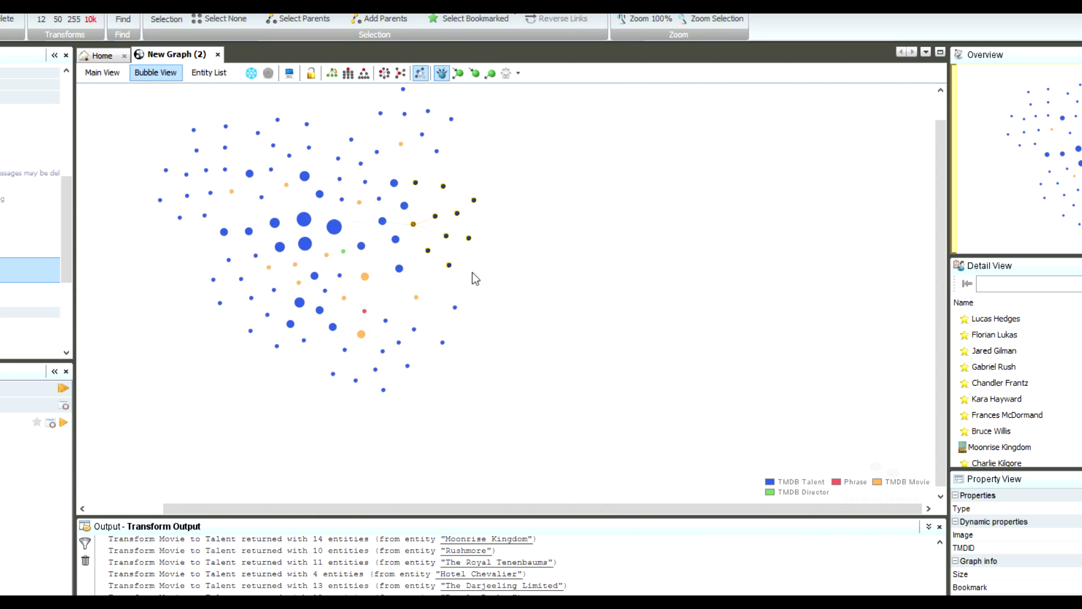
Zoom around the bubble graph, dismiss the canvas menu, and start blank New Graph (3)
scroll(455, 280, up, 3)
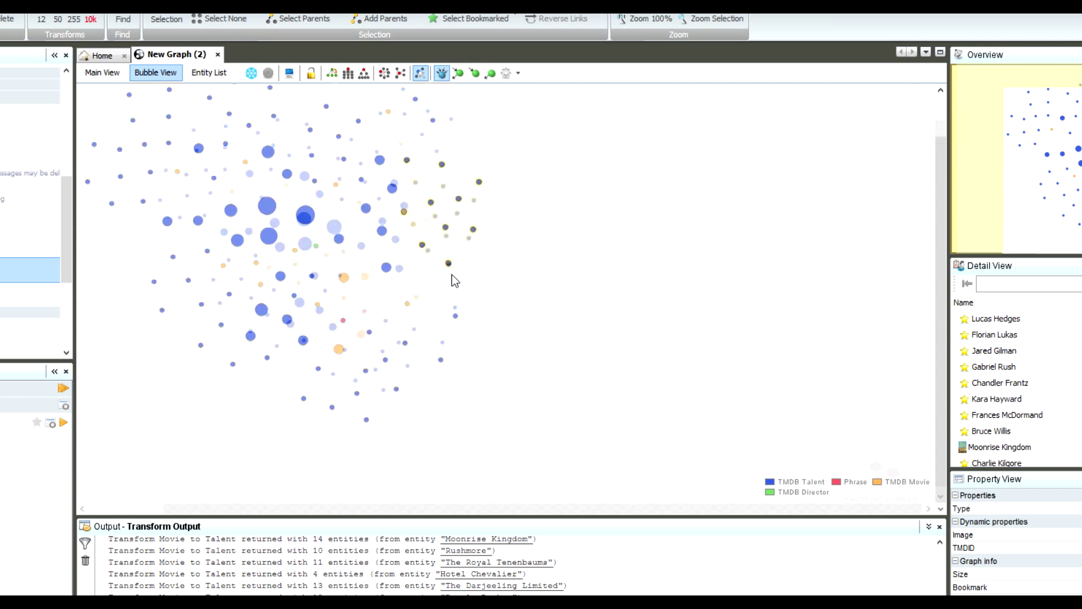
scroll(465, 281, down, 3)
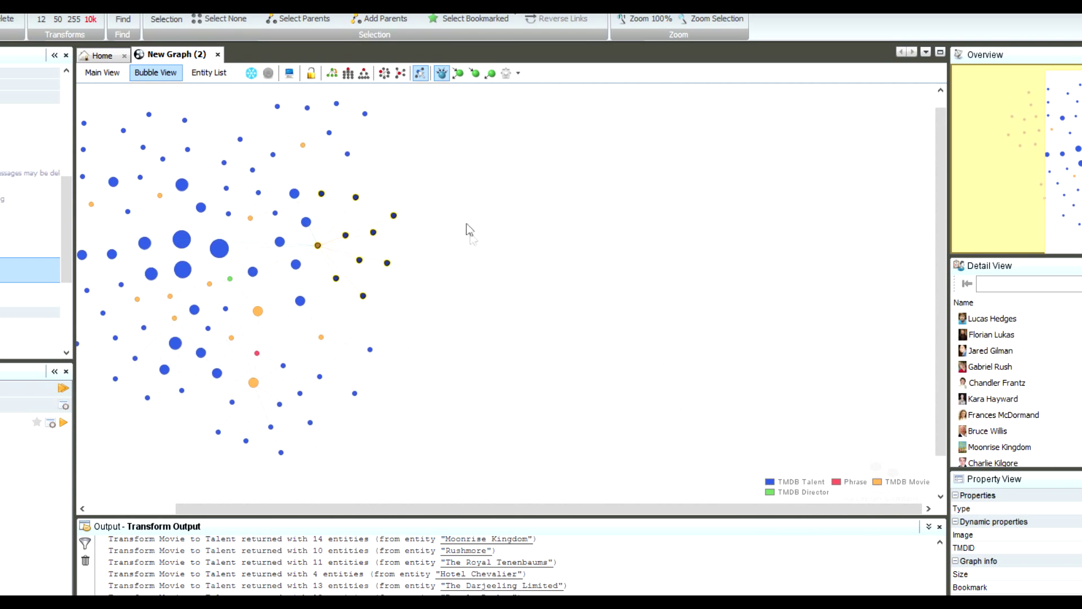
right_click(506, 218)
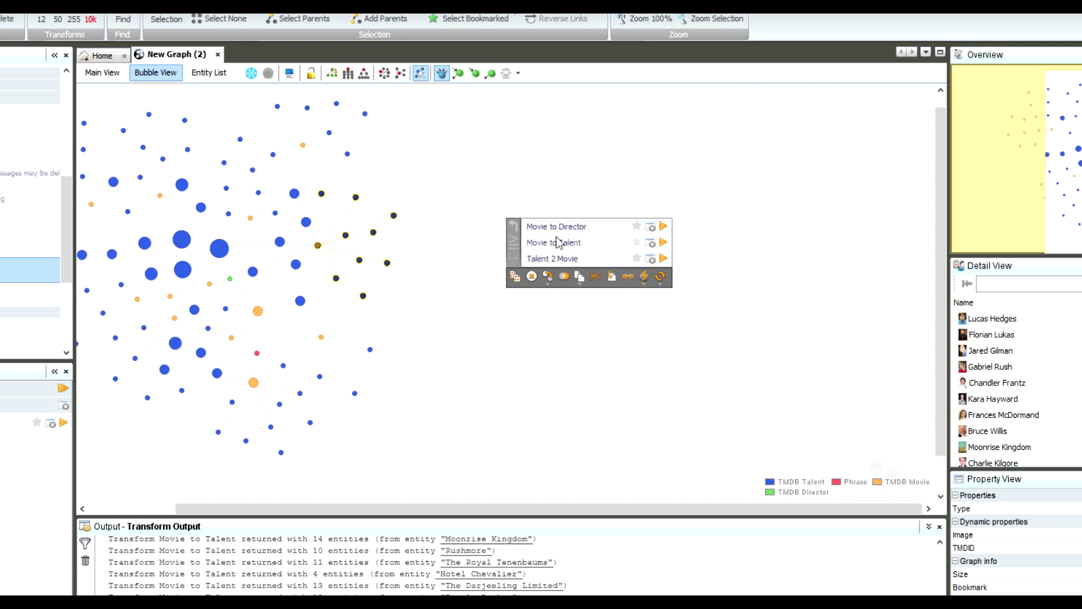
click(485, 193)
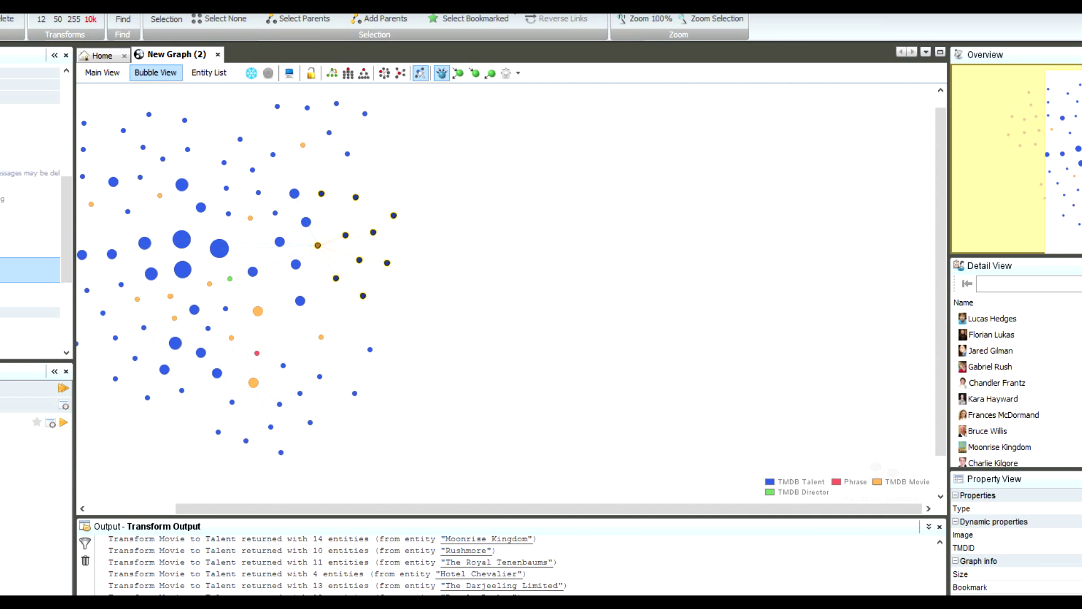
key(ctrl+t)
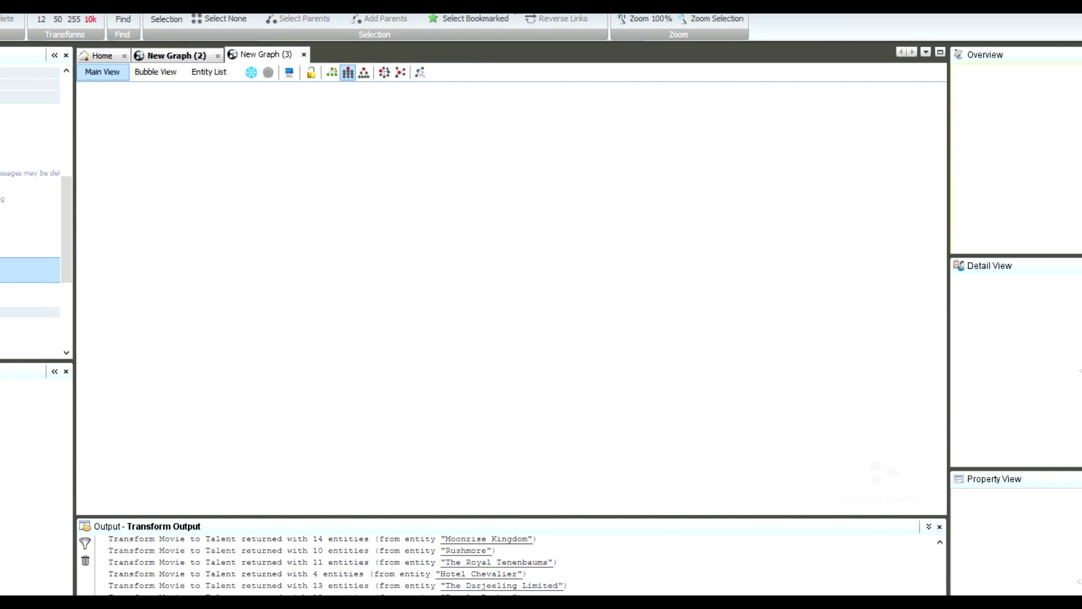
Place paterva.com, run To DNS Name to reach three Google mail servers, and add a second paterva.com
scroll(31, 214, up, 5)
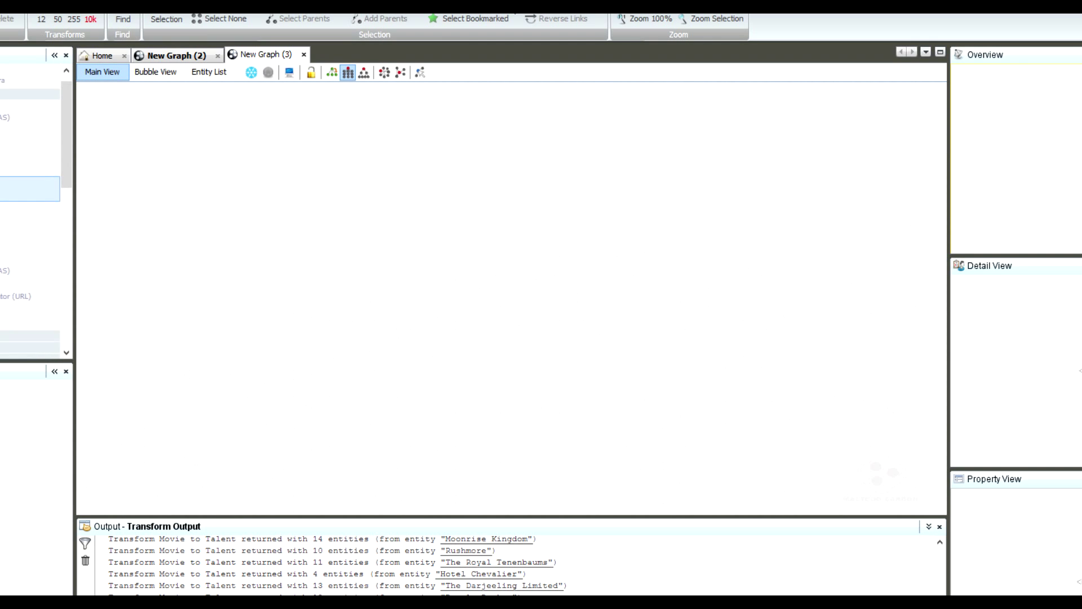
drag(43, 184, 285, 211)
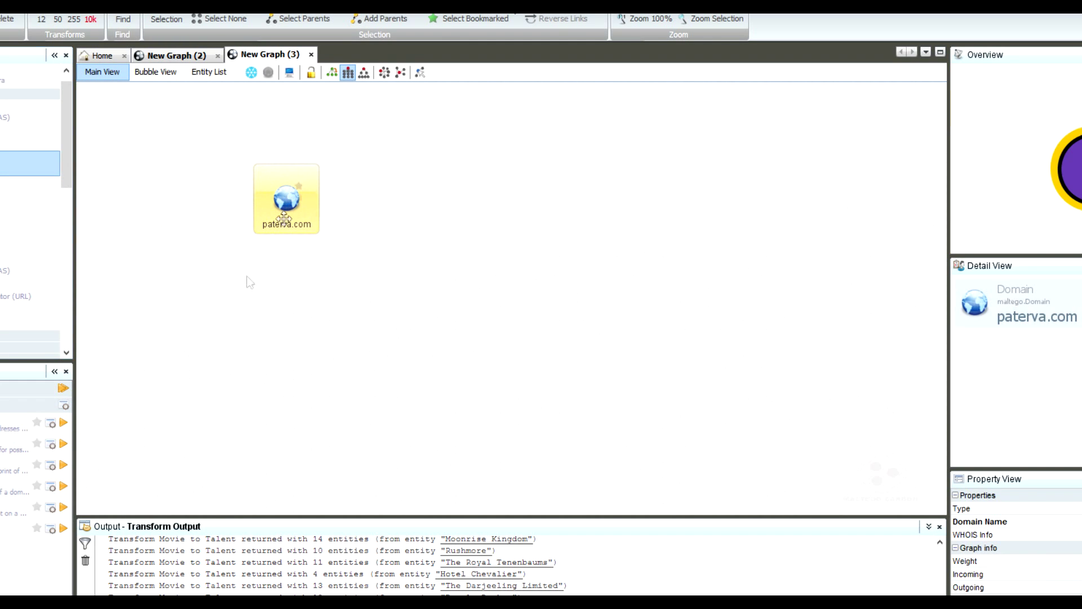
right_click(296, 217)
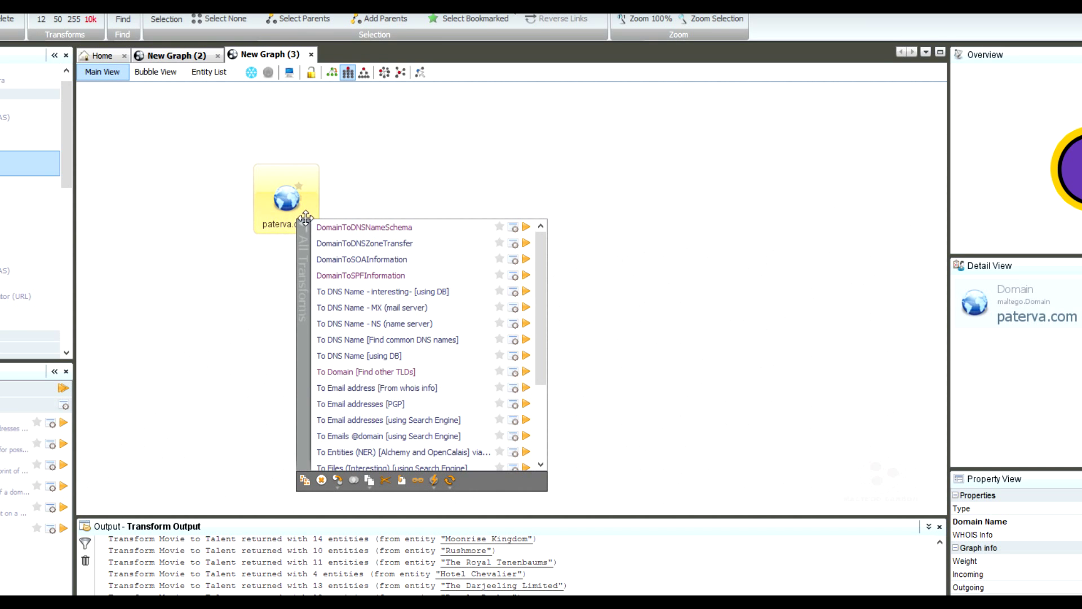
click(302, 249)
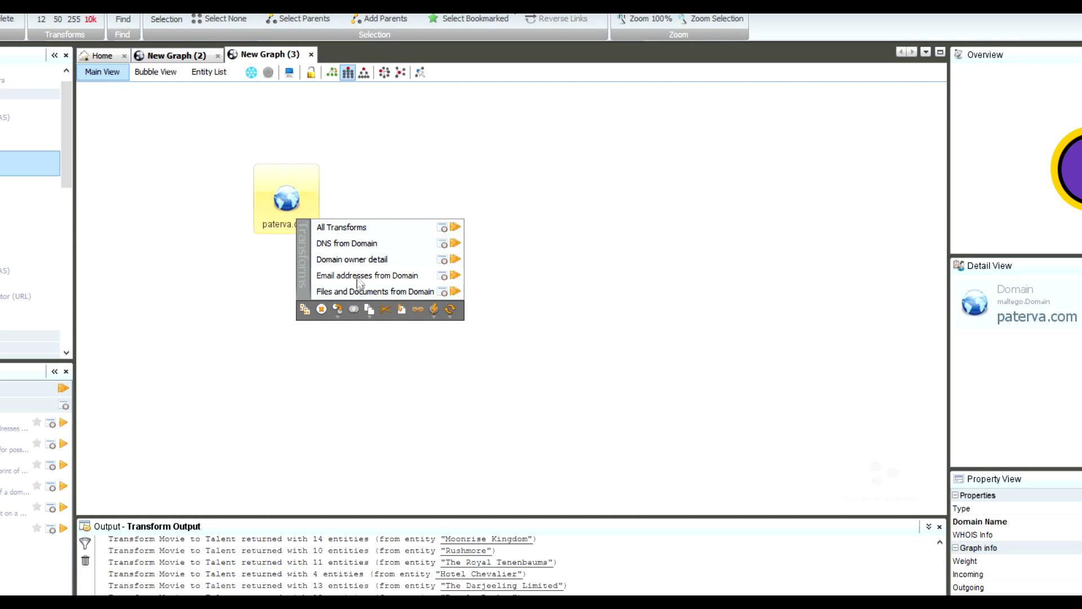
click(364, 245)
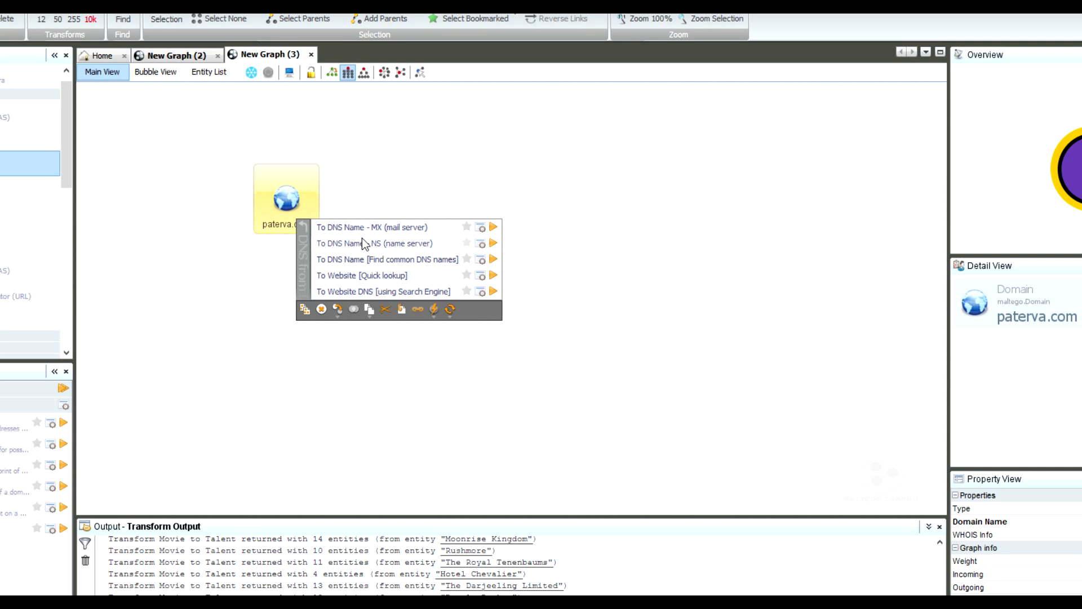
click(362, 238)
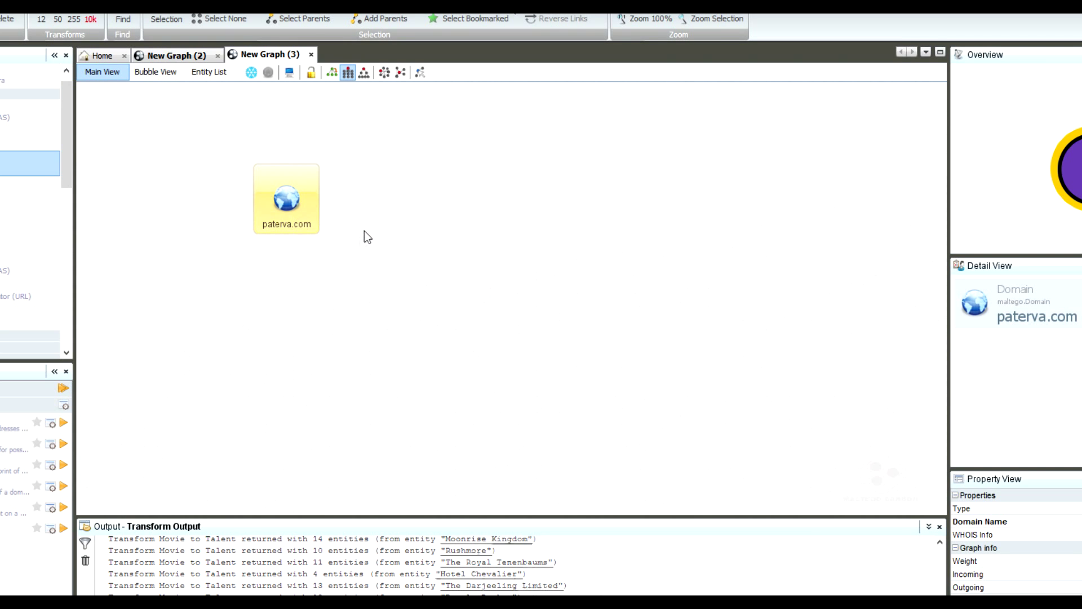
click(280, 328)
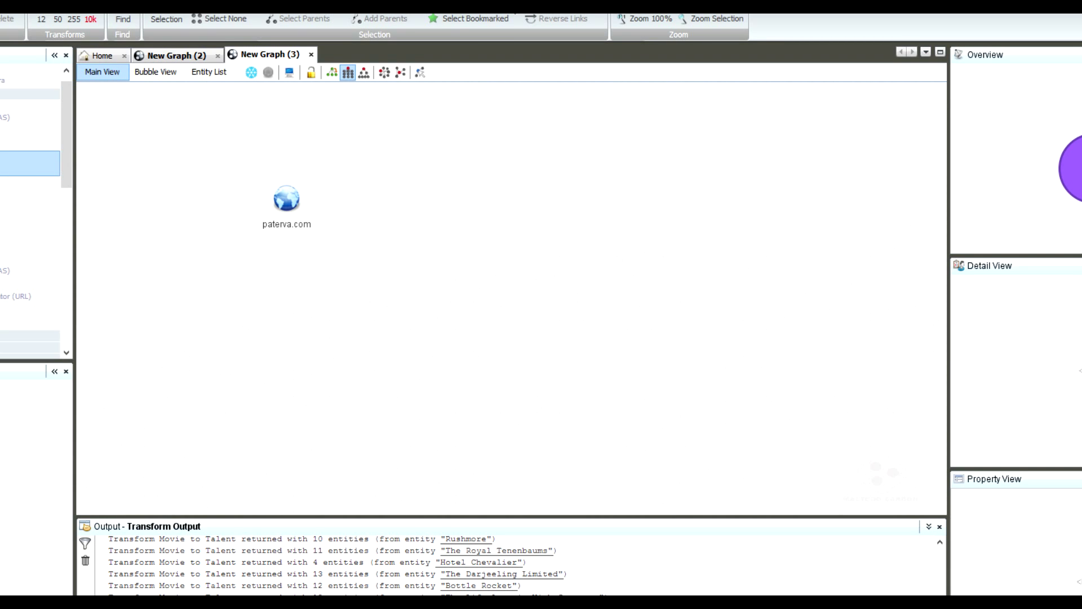
drag(95, 190, 497, 173)
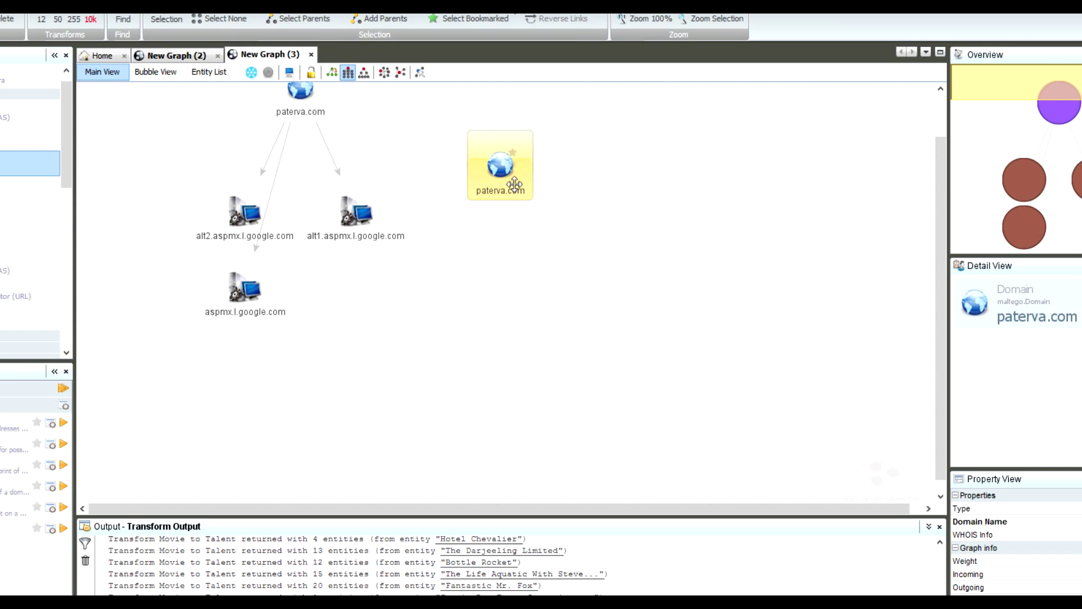
right_click(515, 184)
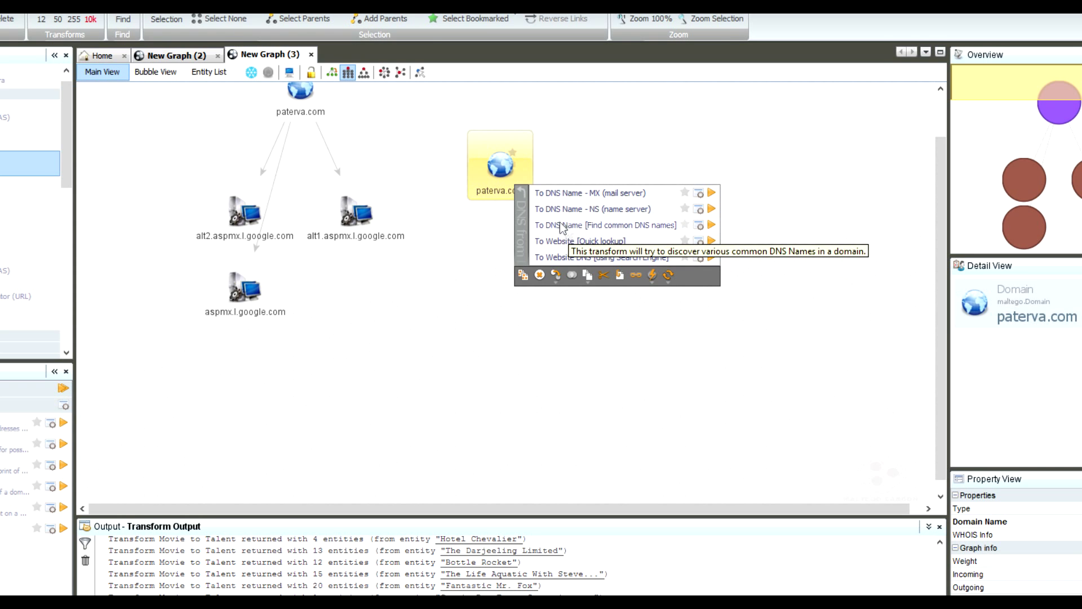
click(522, 214)
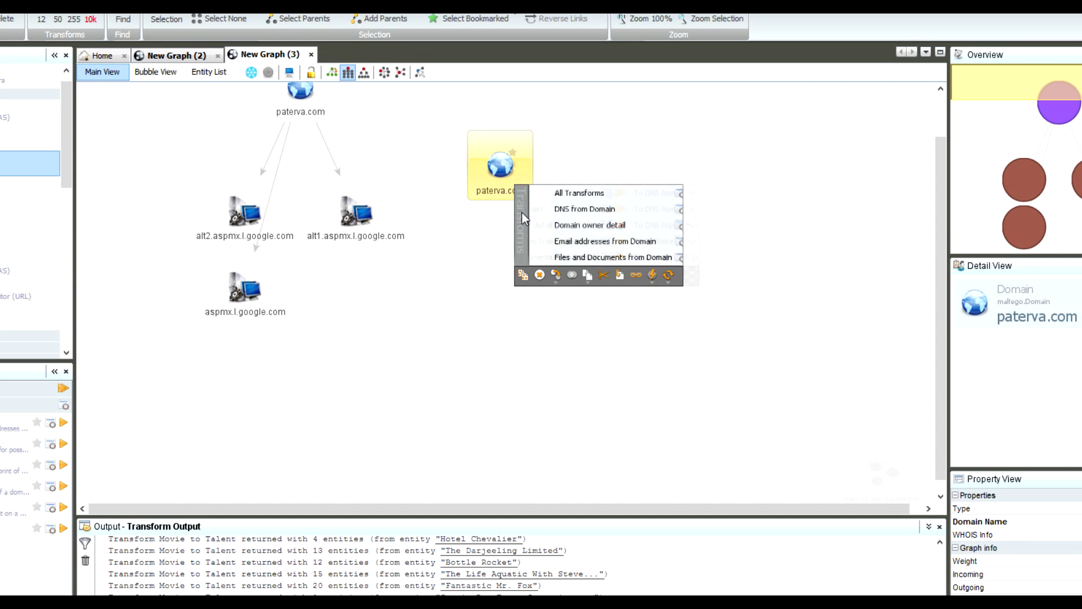
click(558, 212)
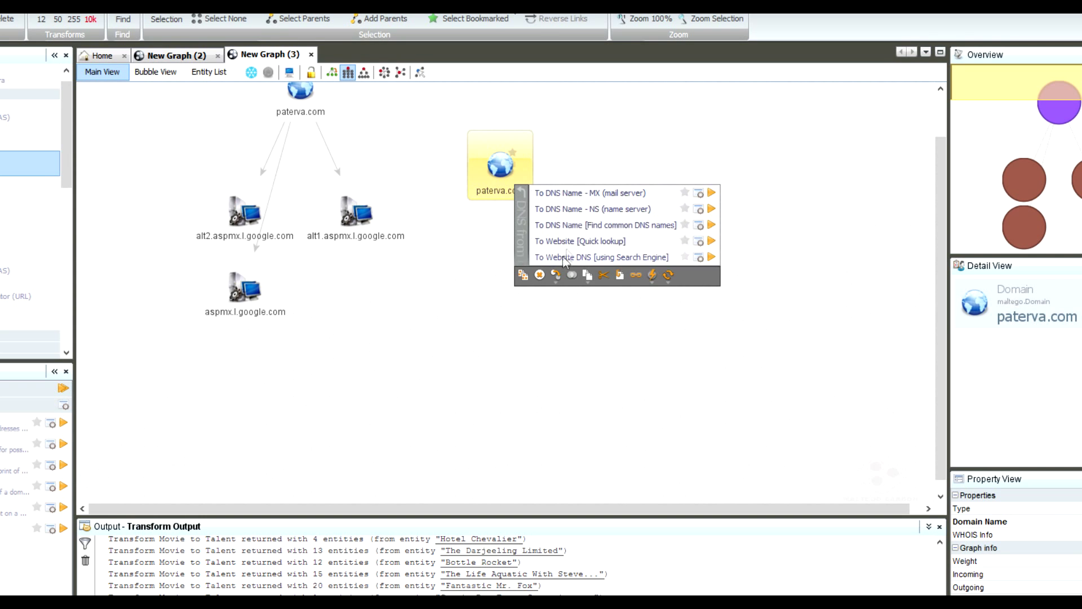
key(Left)
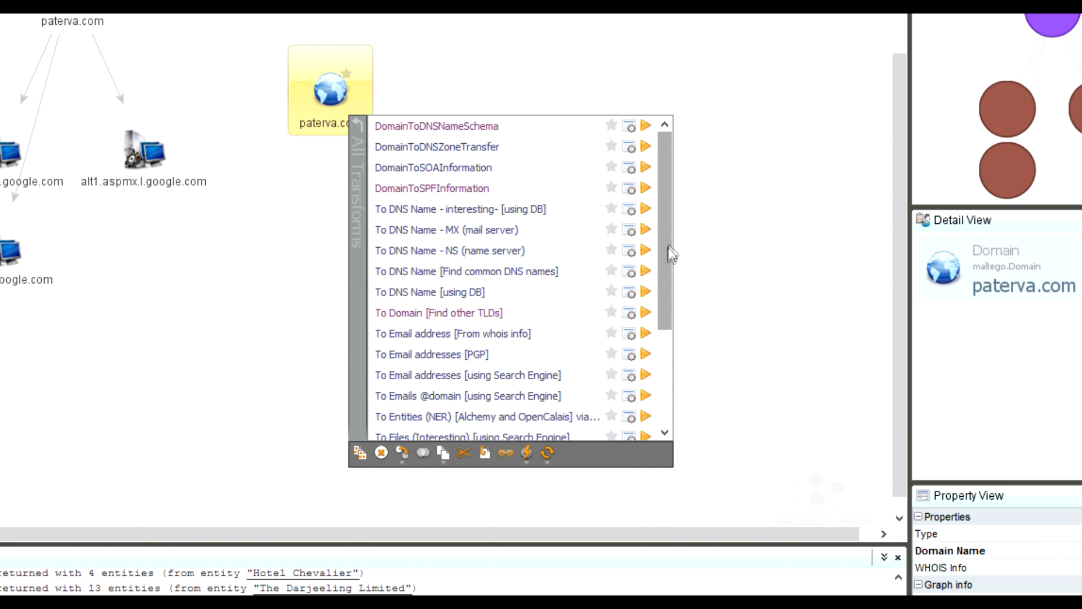
drag(671, 254, 677, 231)
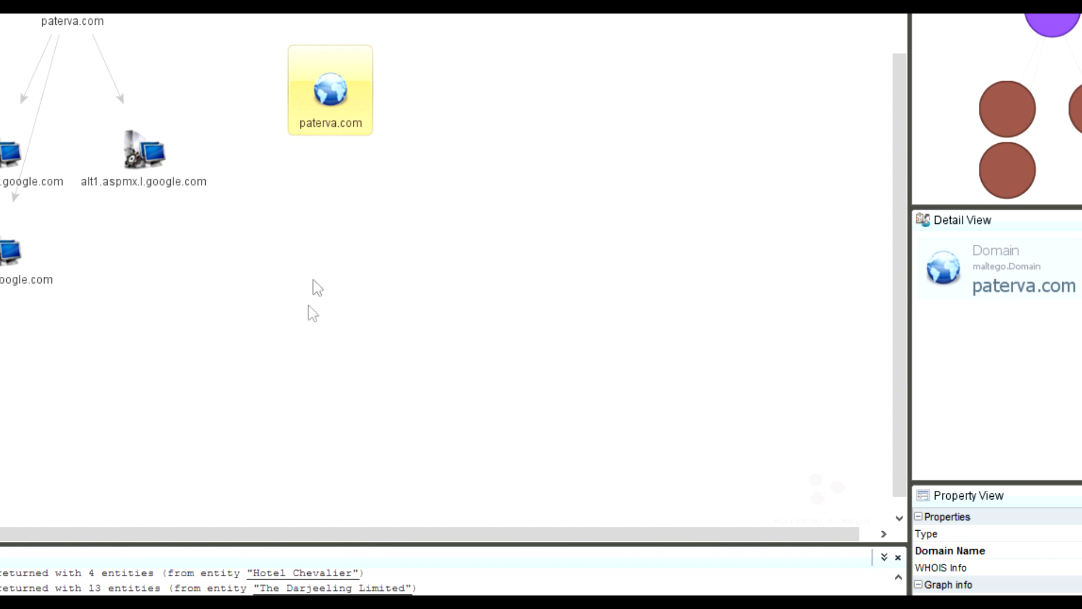
Dismiss the transform popup and deselect the lone paterva.com entity
mouse_move(359, 119)
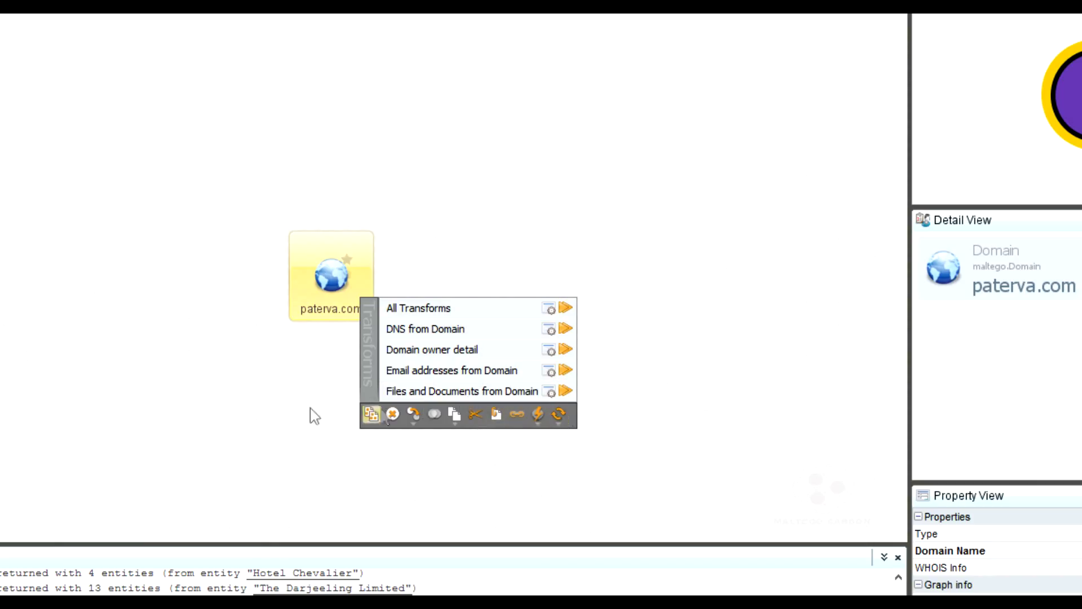
click(289, 388)
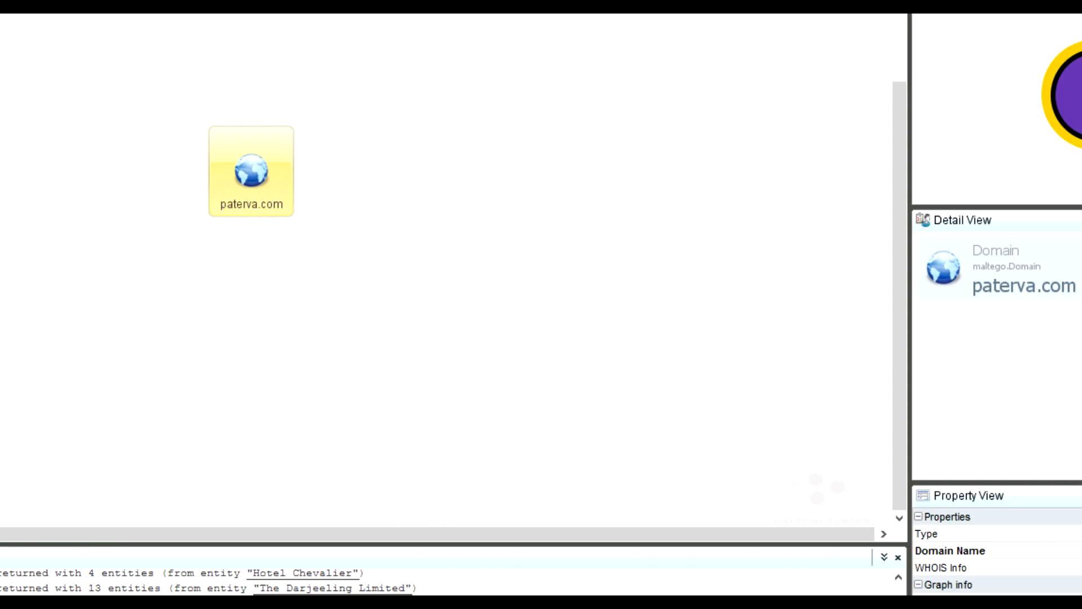
key(Escape)
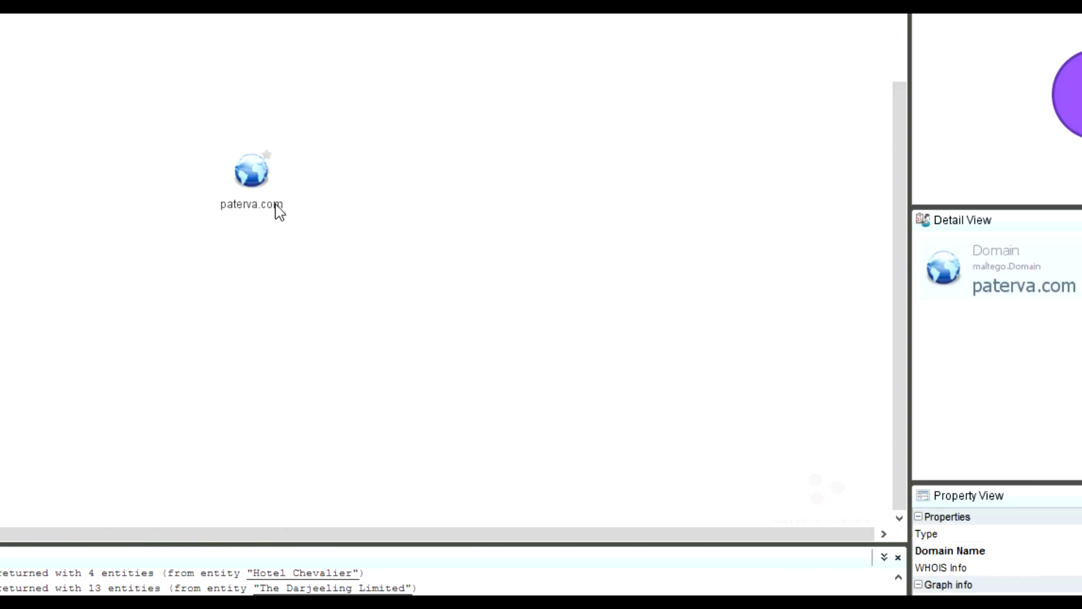
Rename the domain entity from paterva.com to nsa.gov and bring up its transforms
click(279, 208)
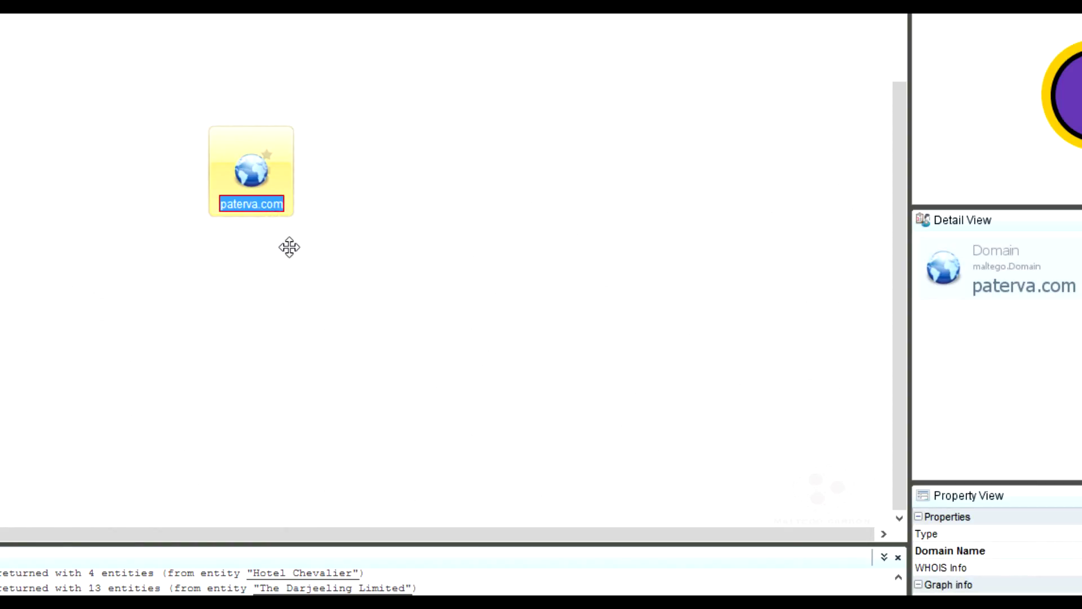
text(nsa)
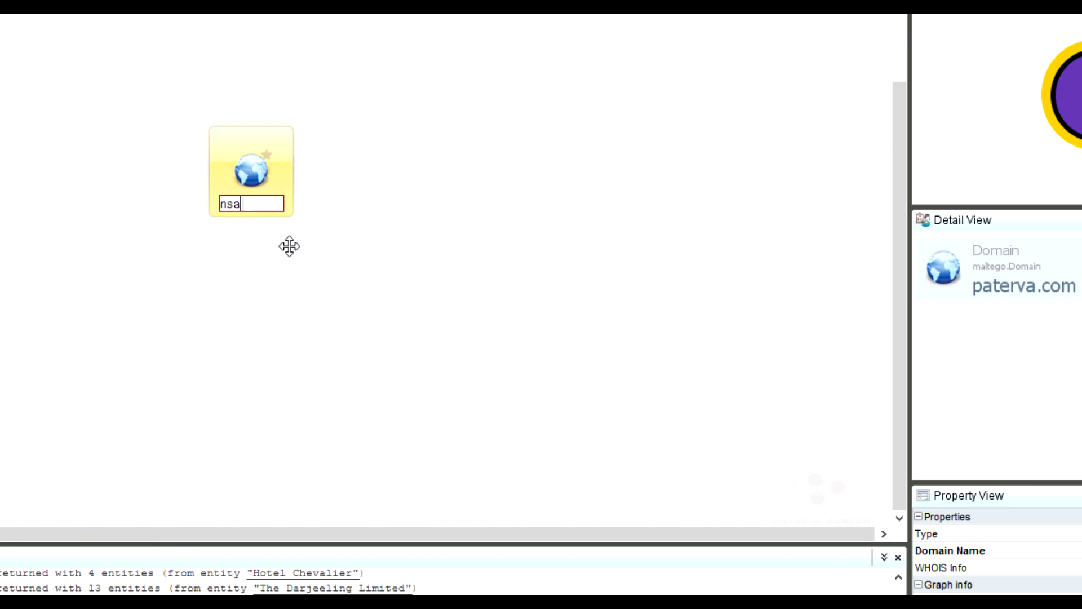
text(.gov)
key(Return)
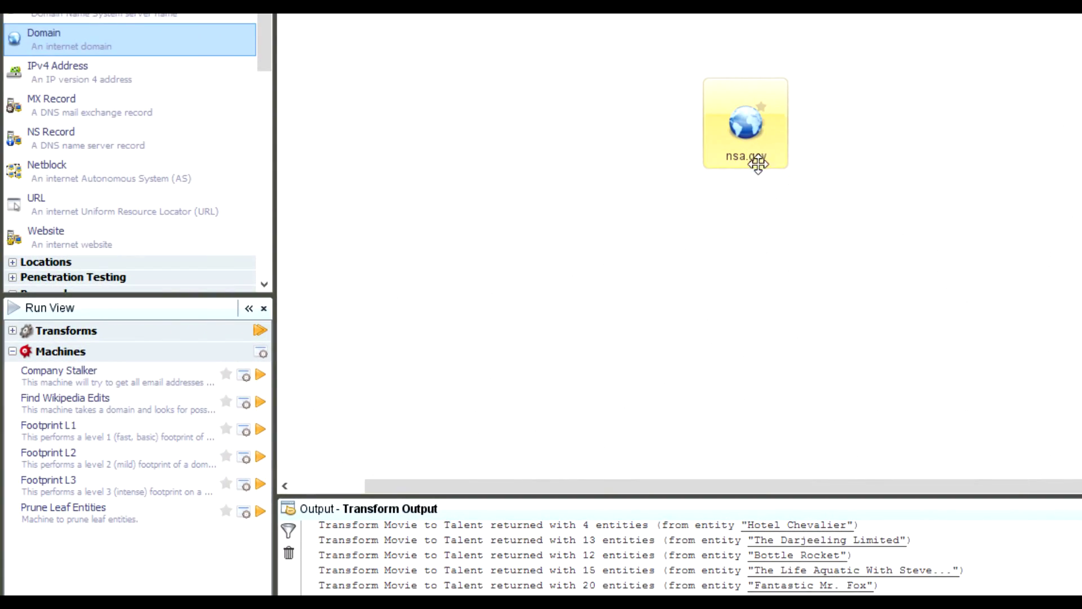
right_click(768, 140)
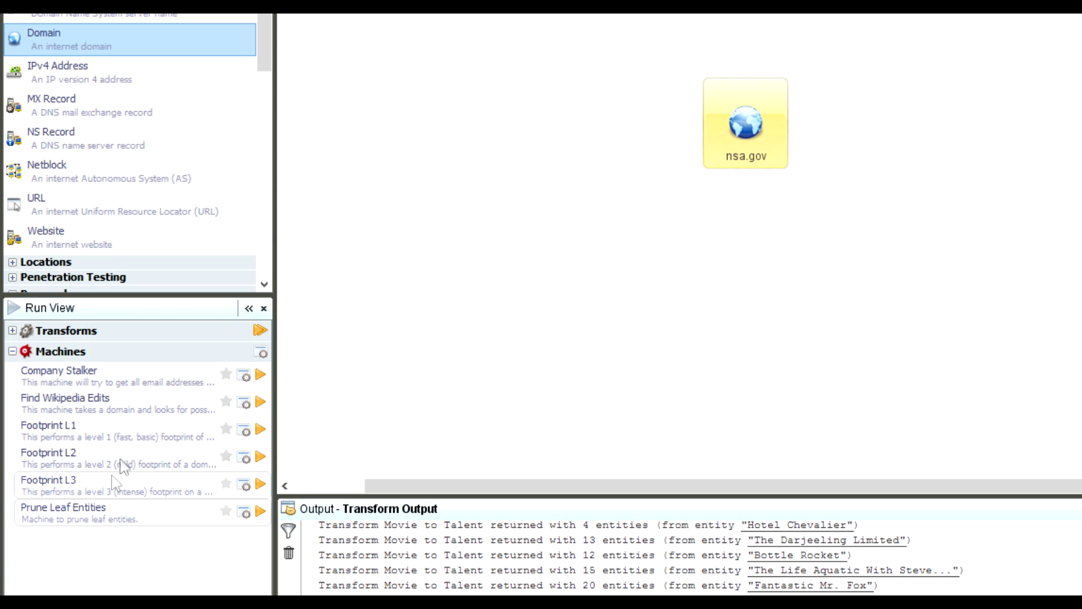
Run the Find Wikipedia Edits machine on nsa.gov
click(170, 411)
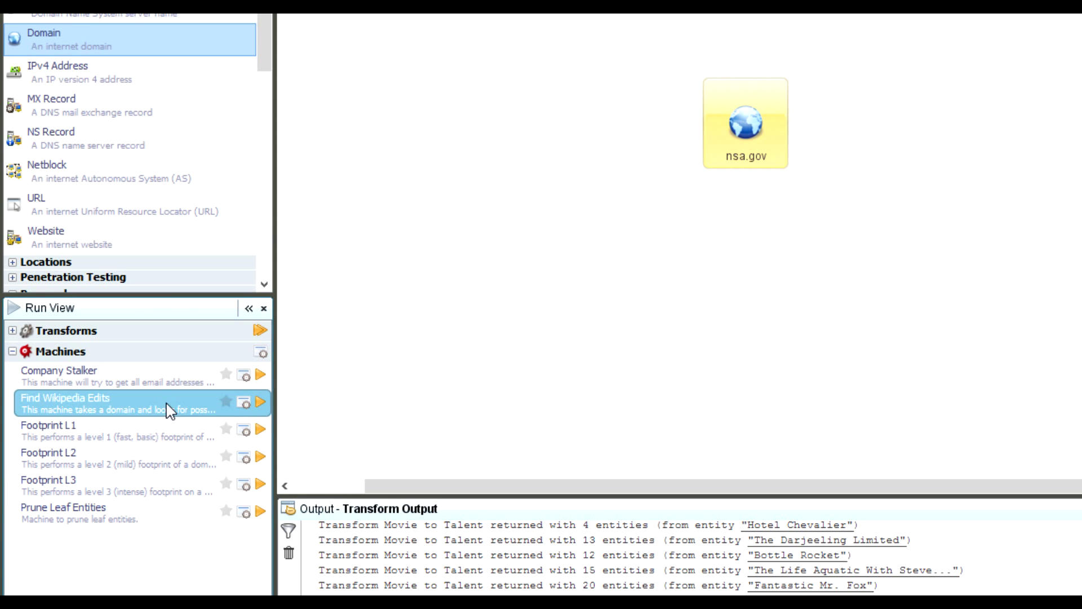
click(259, 402)
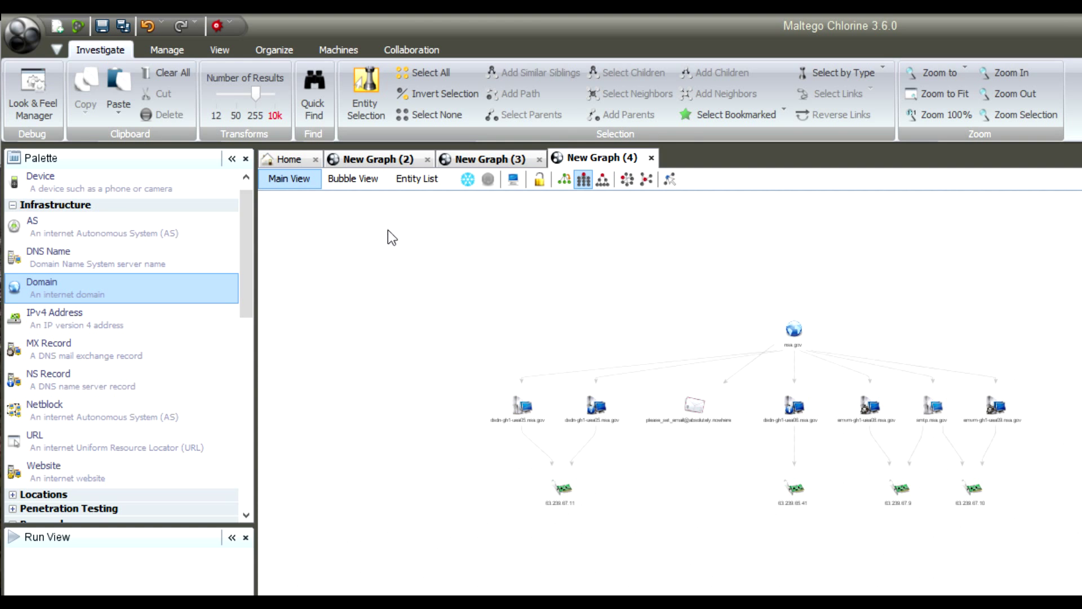
Open the Maltego application menu to reach the Options settings
click(23, 38)
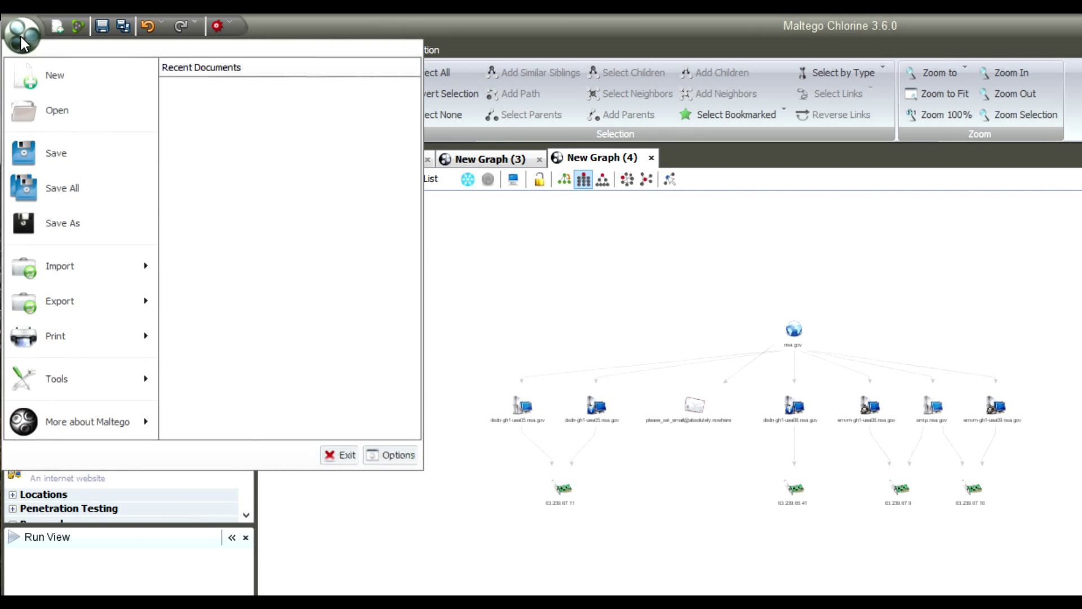